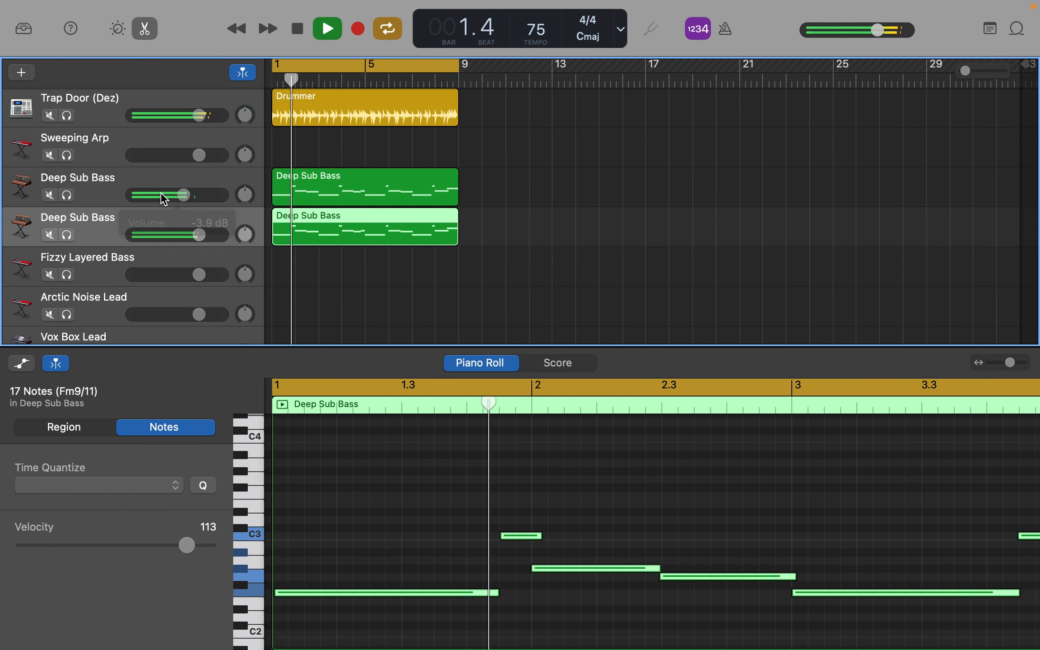
Step: Copy the lower Deep Sub Bass track's region and paste it onto the Fizzy Layered Bass track at bar 1
scroll(505, 221, down, 2)
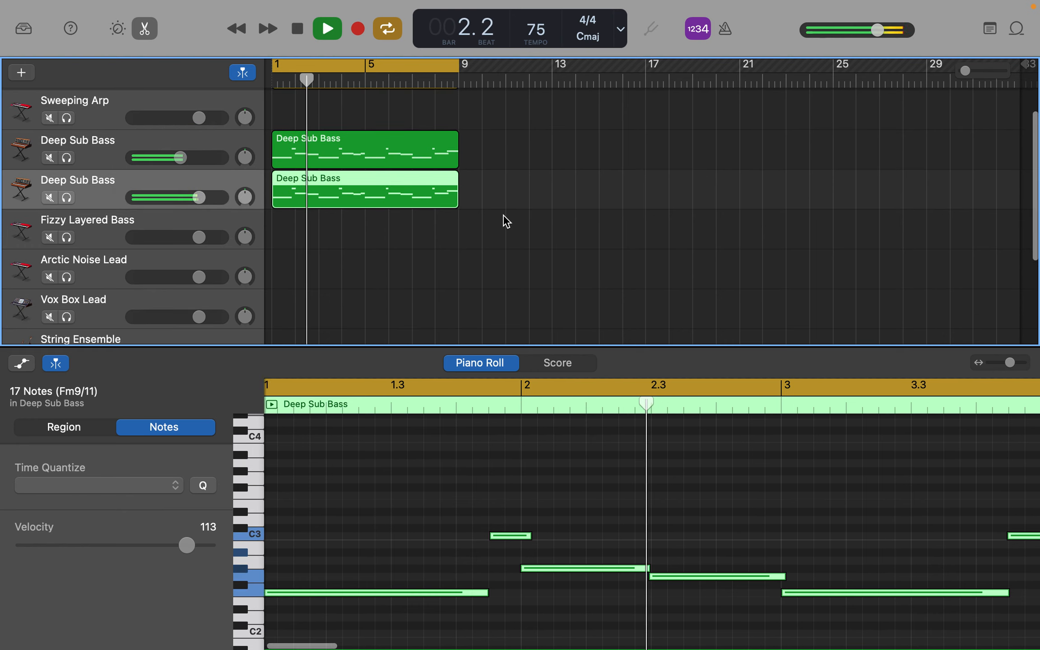
click(161, 221)
key(space)
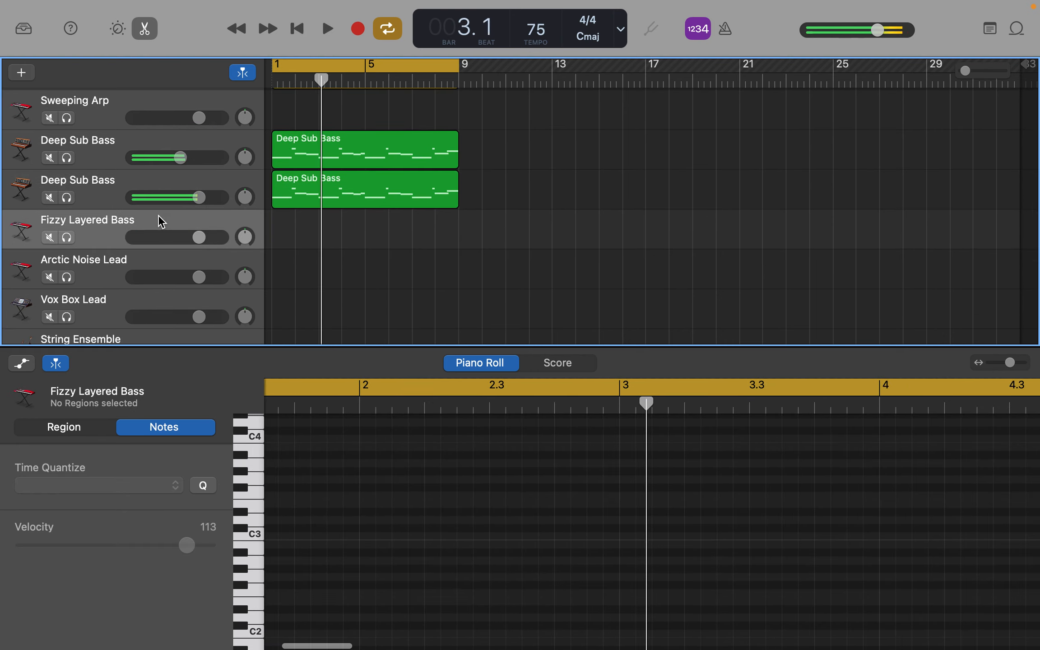
click(384, 182)
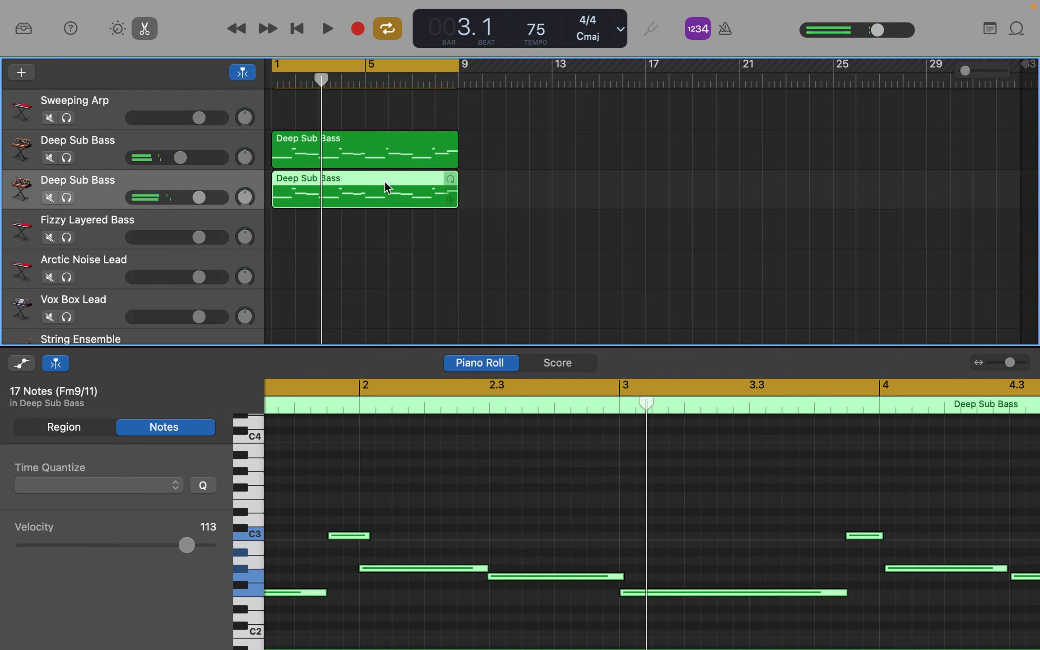
click(304, 33)
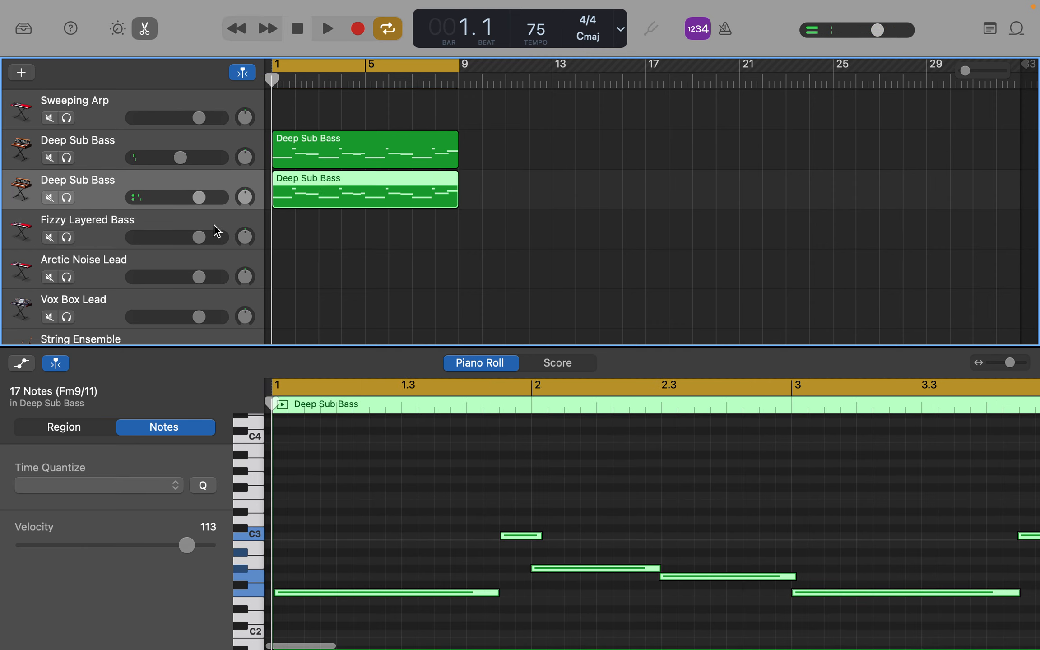
click(215, 213)
key(super+v)
Step: Lower the Fizzy Layered Bass track's volume during playback, and show its Smart Controls enlarged
key(space)
drag(199, 237, 163, 238)
key(space)
click(118, 29)
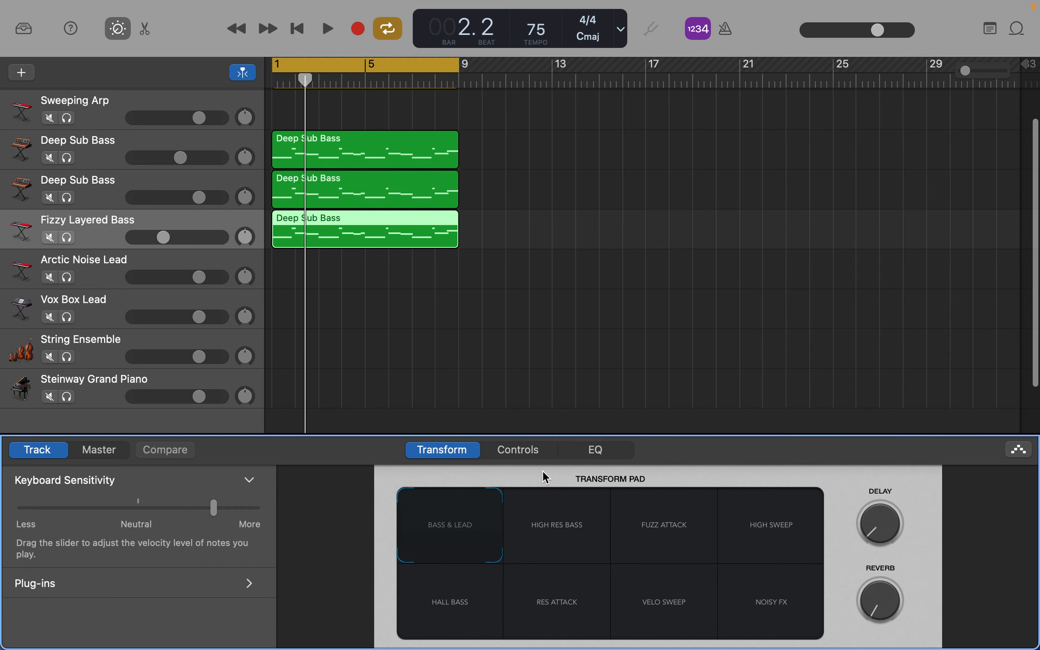
drag(539, 431, 538, 311)
Step: Audition the Transform Pad variations of Fizzy Layered Bass during playback and settle on Hall Bass
key(space)
click(537, 468)
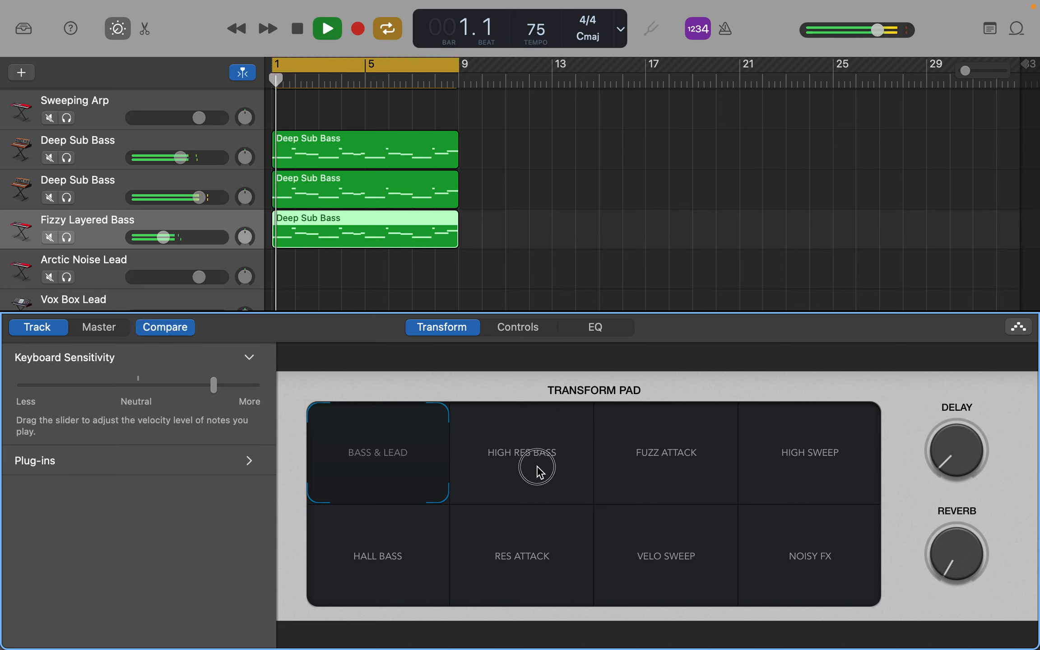
click(525, 568)
click(676, 551)
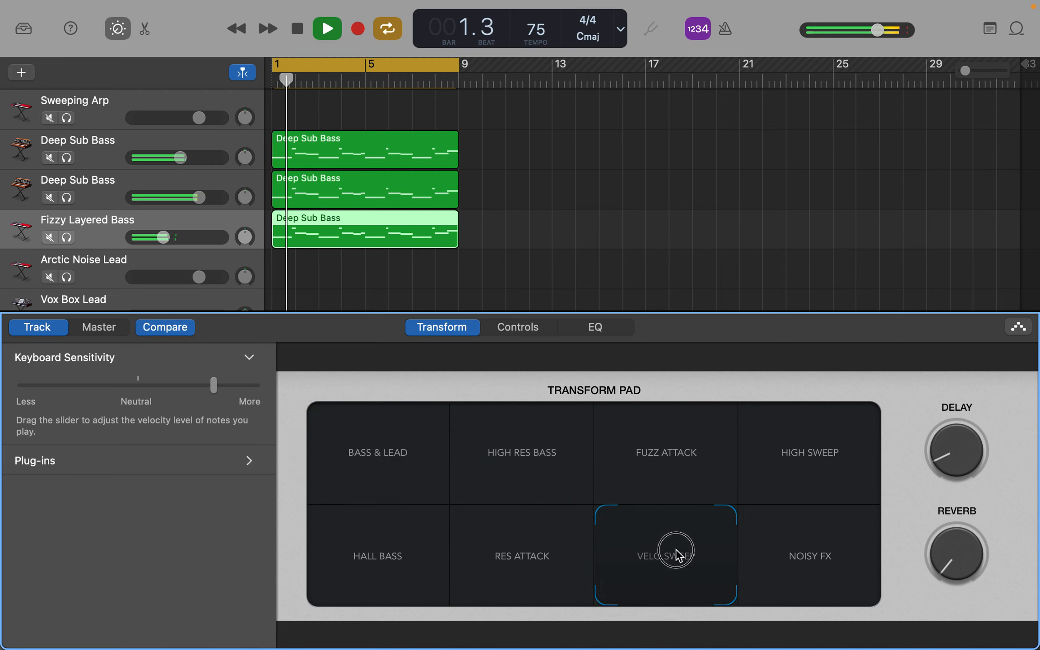
click(683, 481)
click(819, 462)
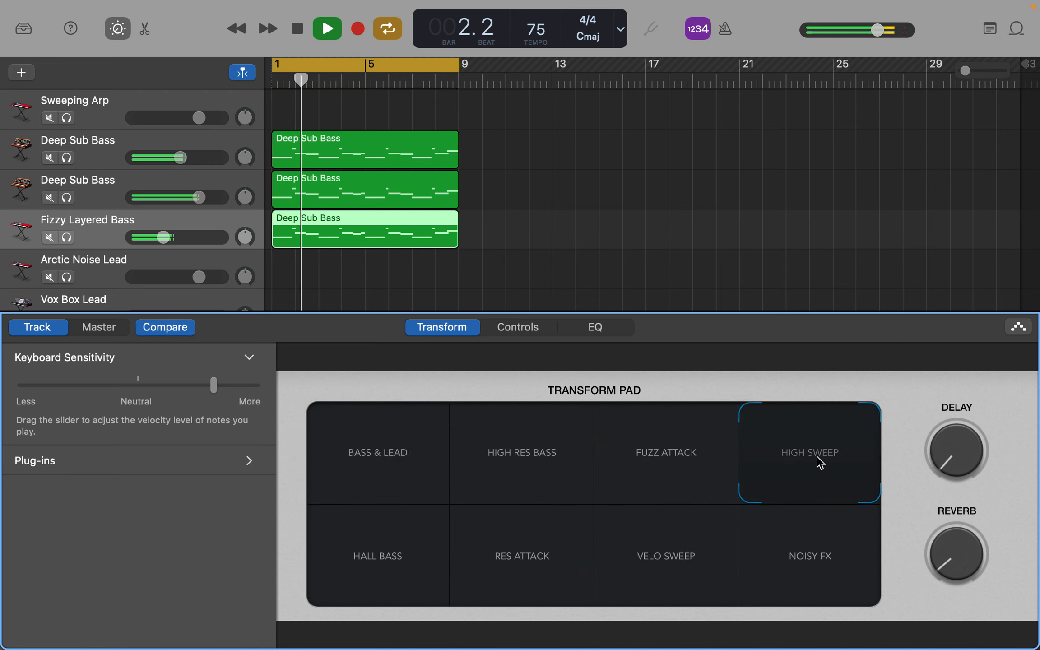
click(826, 575)
click(375, 570)
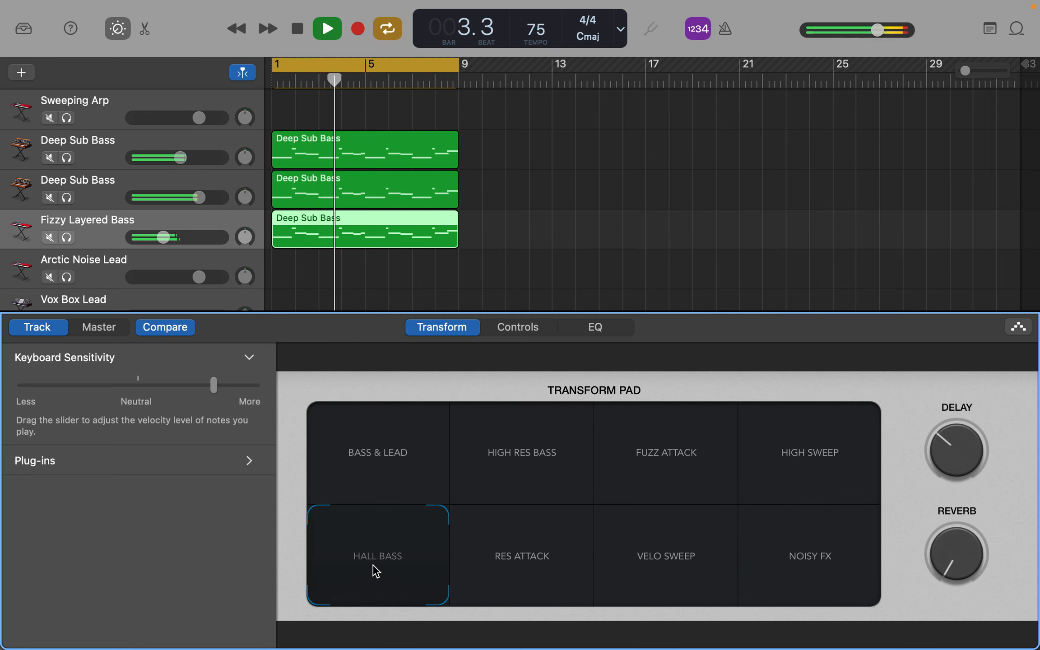
Step: Listen to the Fizzy Layered Bass track in solo, restore the full mix and stop playback
click(68, 236)
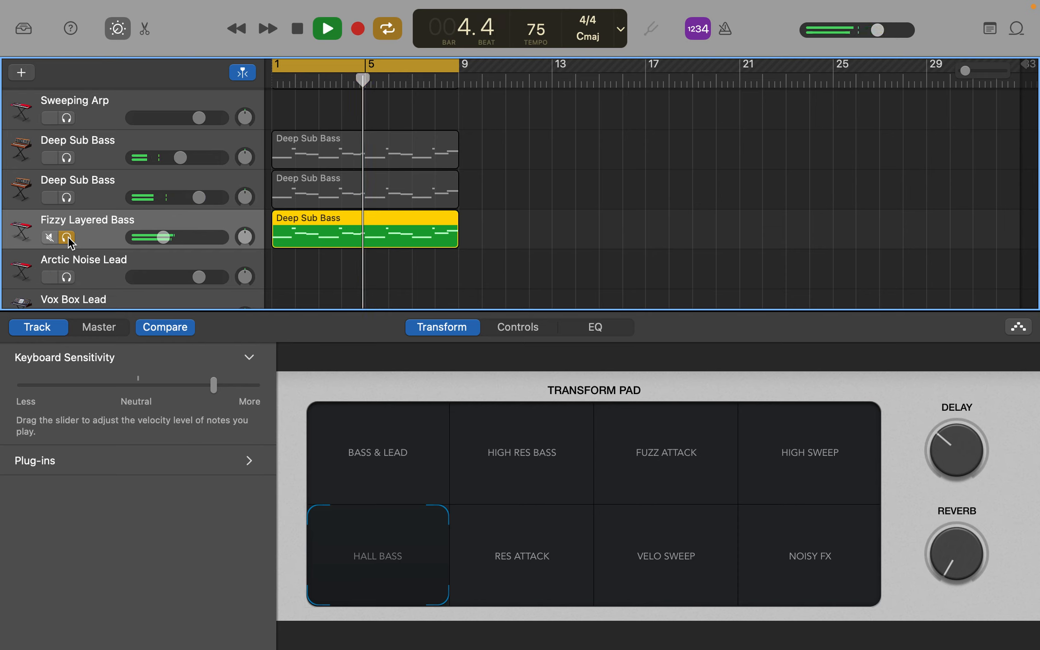
click(68, 237)
key(space)
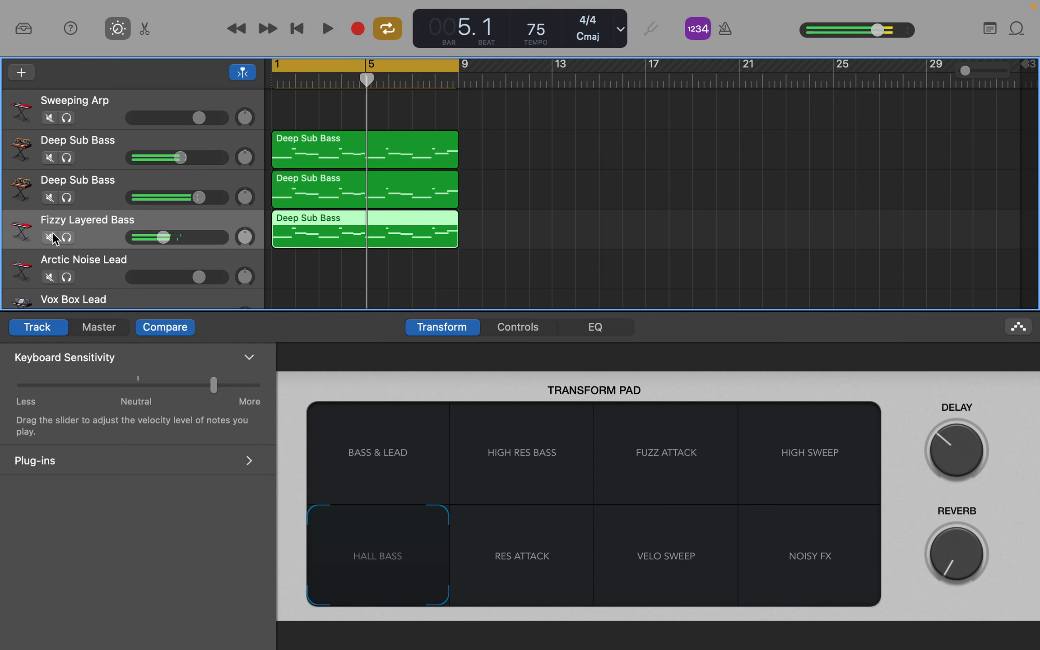
Step: Listen to the two Deep Sub Bass tracks in solo, release their solos to hear the full mix and stop playback
click(67, 118)
click(68, 119)
click(67, 159)
click(66, 198)
key(space)
click(70, 161)
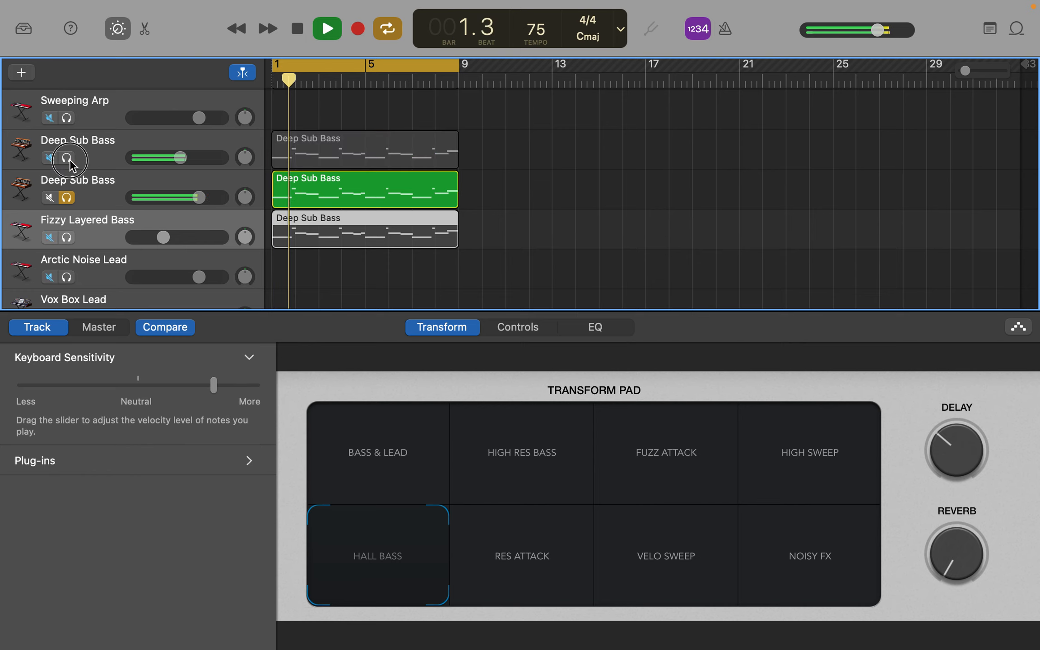
click(67, 197)
scroll(68, 199, down, 3)
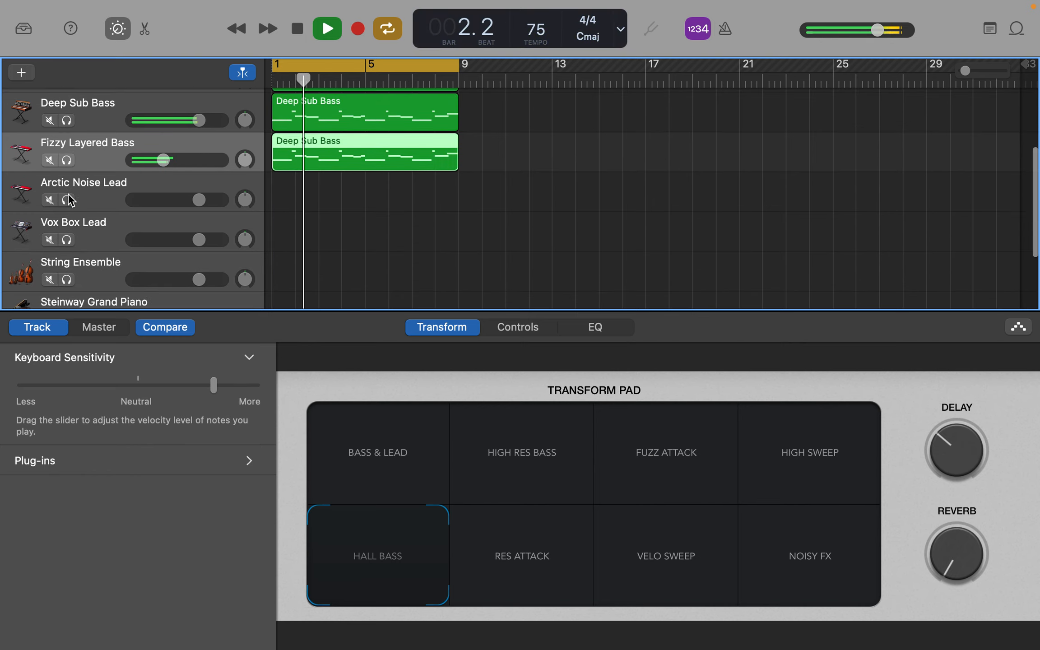
key(space)
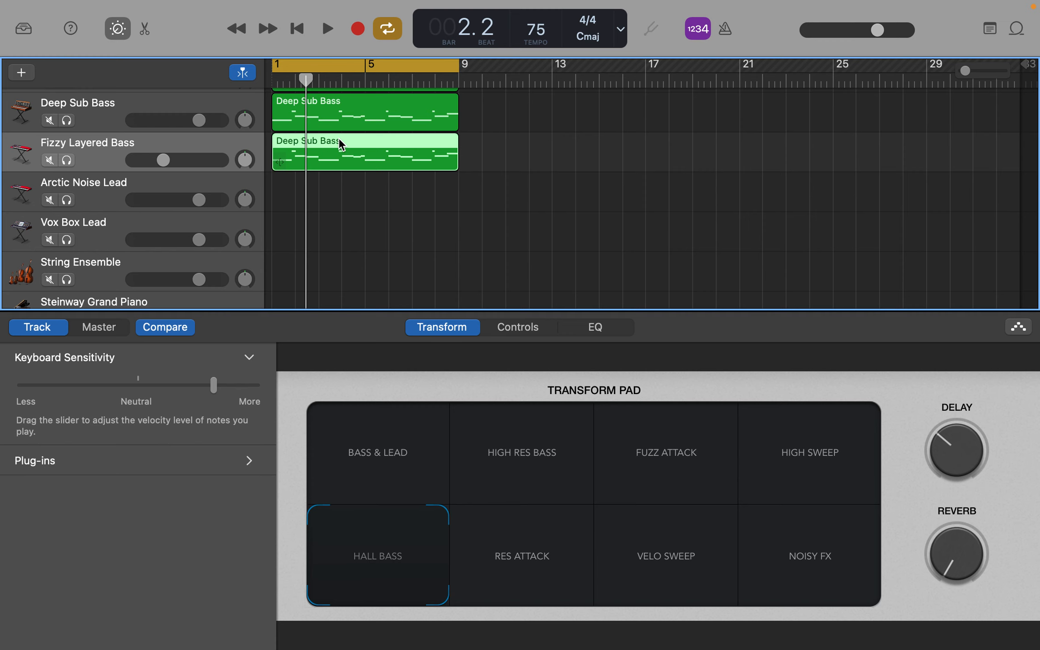
Step: Select the String Ensemble track and open Musical Typing for it, placing its window clear of the Smart Controls knobs
scroll(339, 138, up, 3)
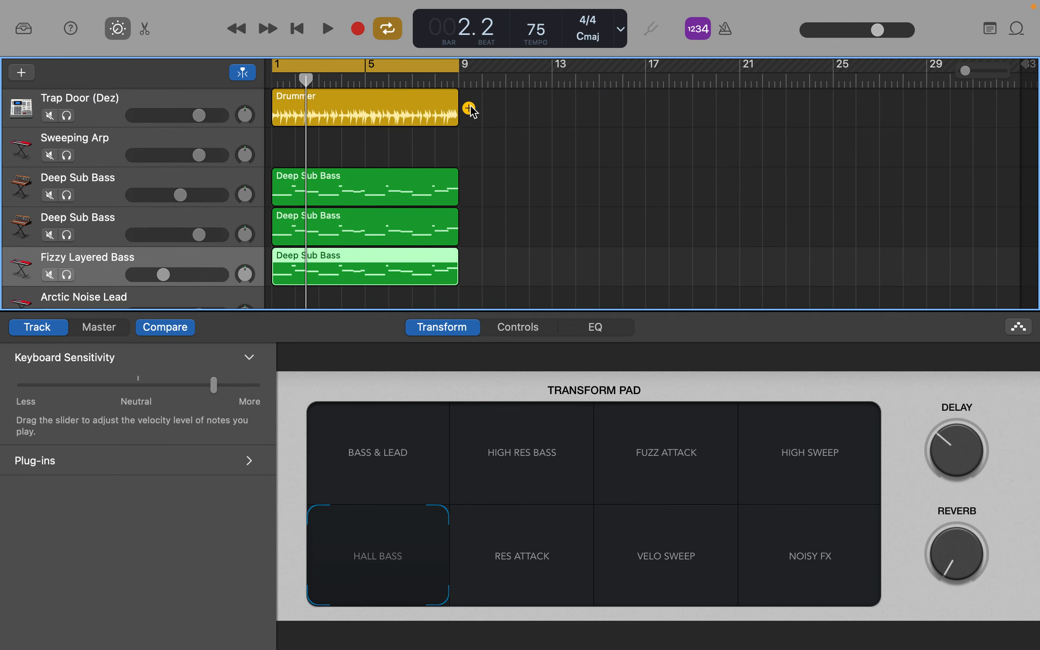
scroll(190, 199, down, 4)
click(135, 211)
key(super+k)
drag(660, 357, 660, 96)
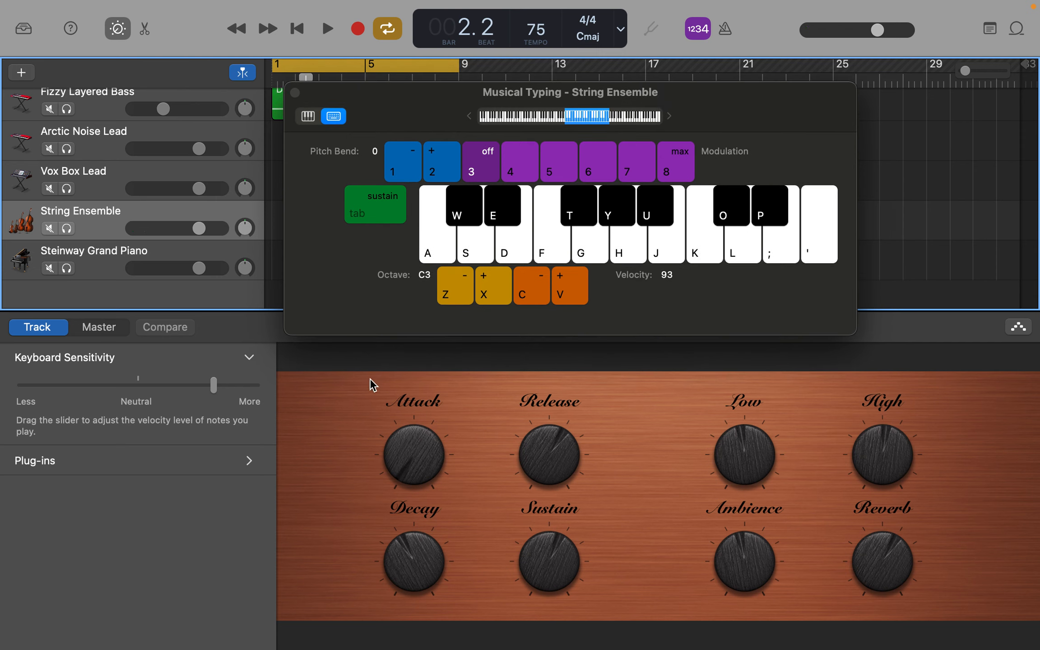
Step: Try out melody notes F, G and G-sharp on the String Ensemble without recording
key(f)
key(f)
key(g)
key(y)
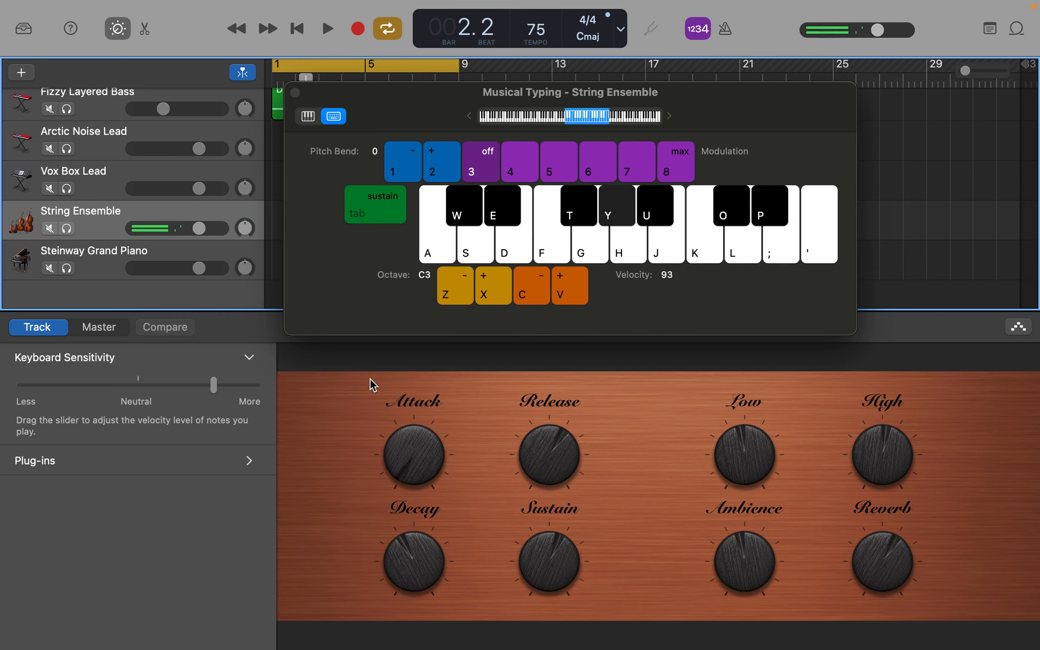
key(f)
key(f)
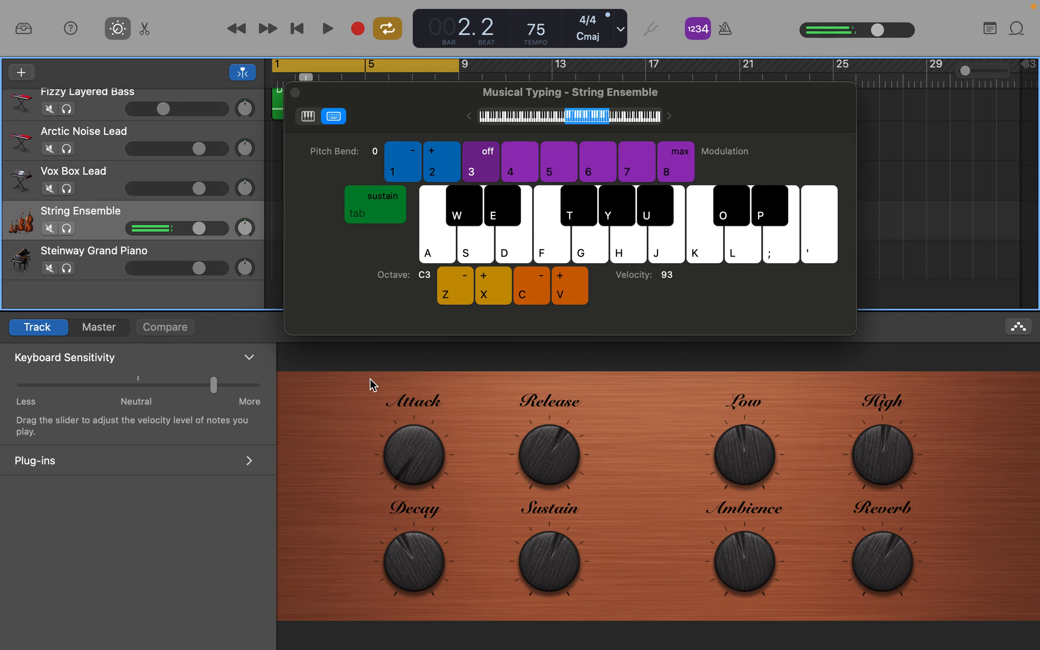
Step: Record a repeating melody of F, C, G-sharp, G and E notes on the String Ensemble track over bars 1 to 8
key(r)
key(y)
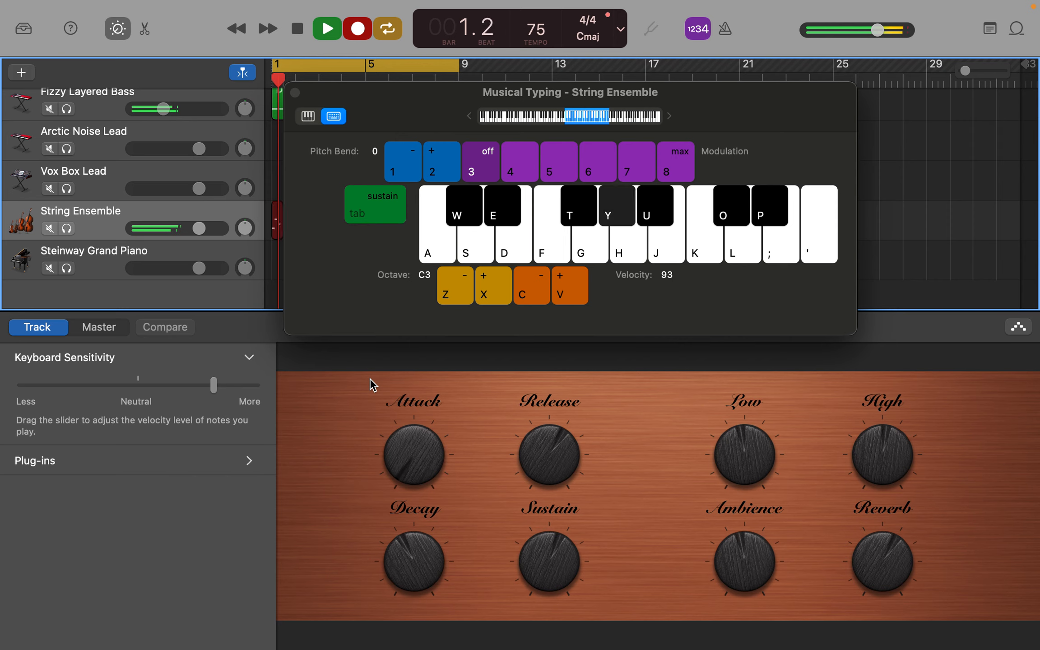
key(d)
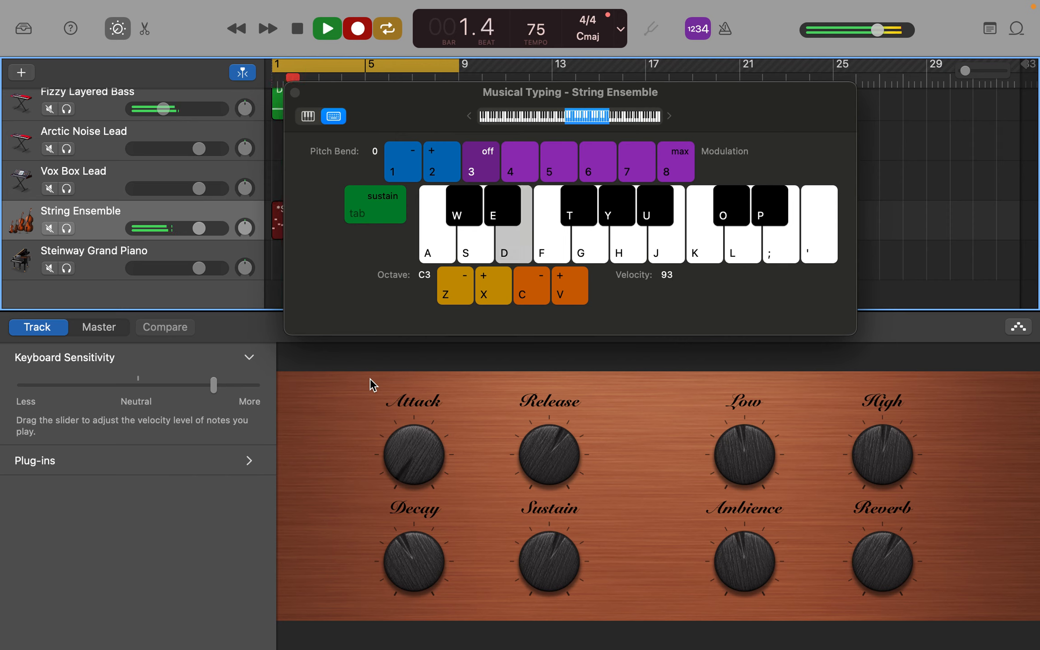
key(f)
key(k)
key(y)
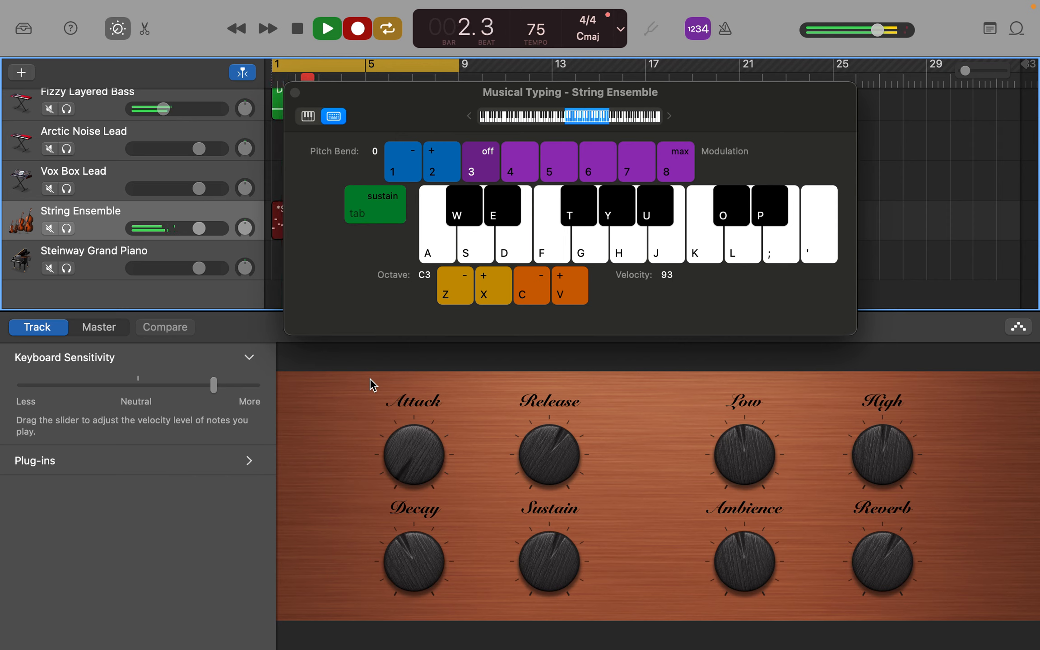
key(f)
key(d)
key(f)
key(y)
key(f)
key(d)
key(f)
key(k)
key(y)
key(g)
key(g)
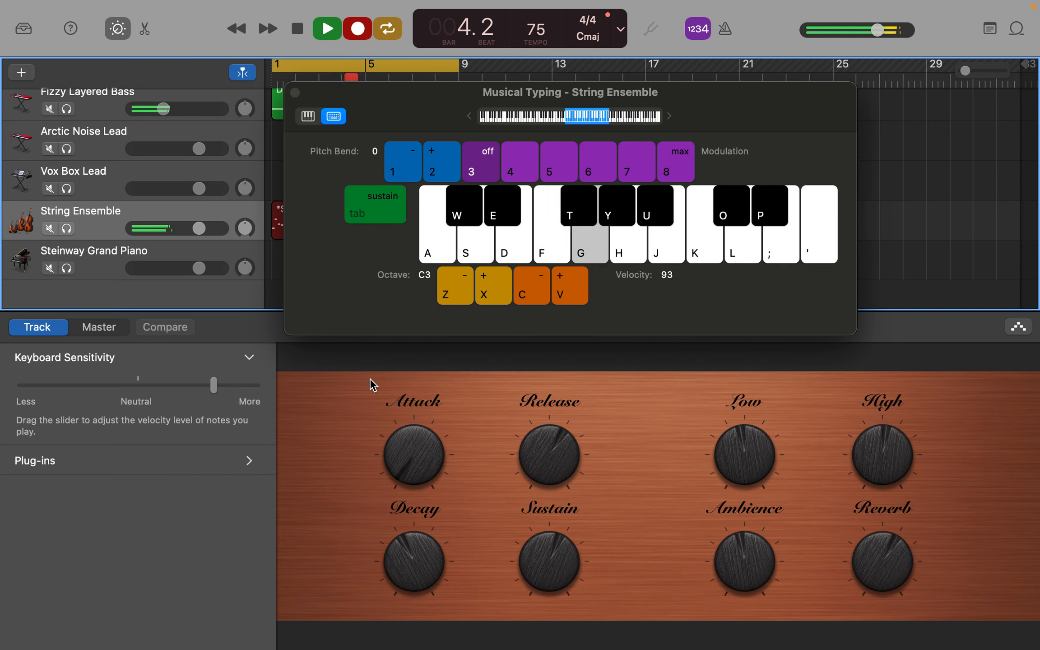
key(f)
key(d)
key(f)
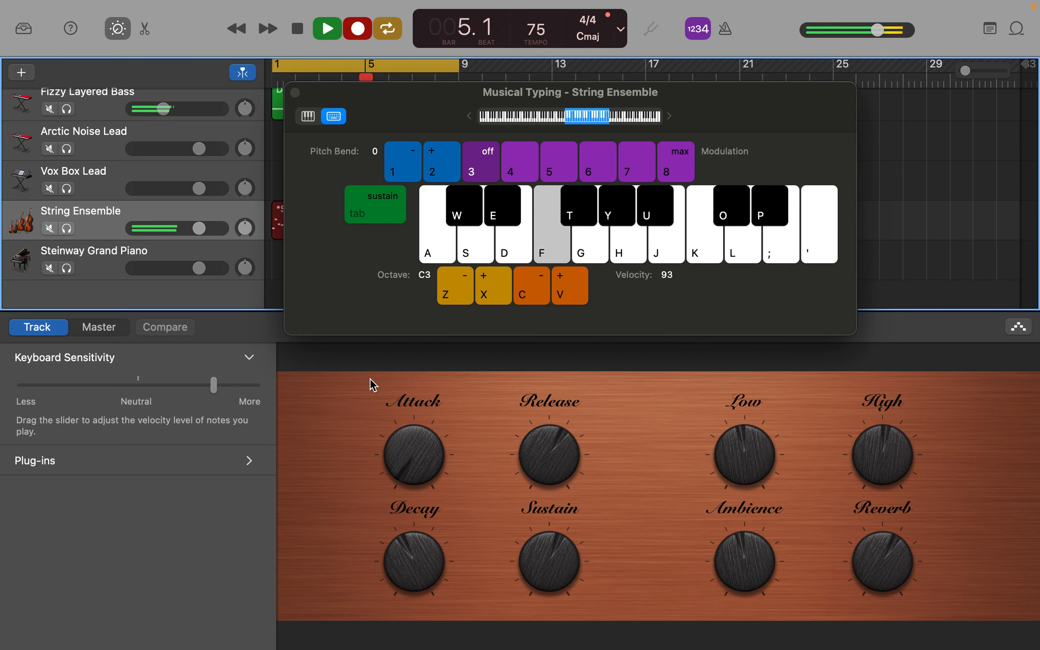
key(y)
key(g)
key(g)
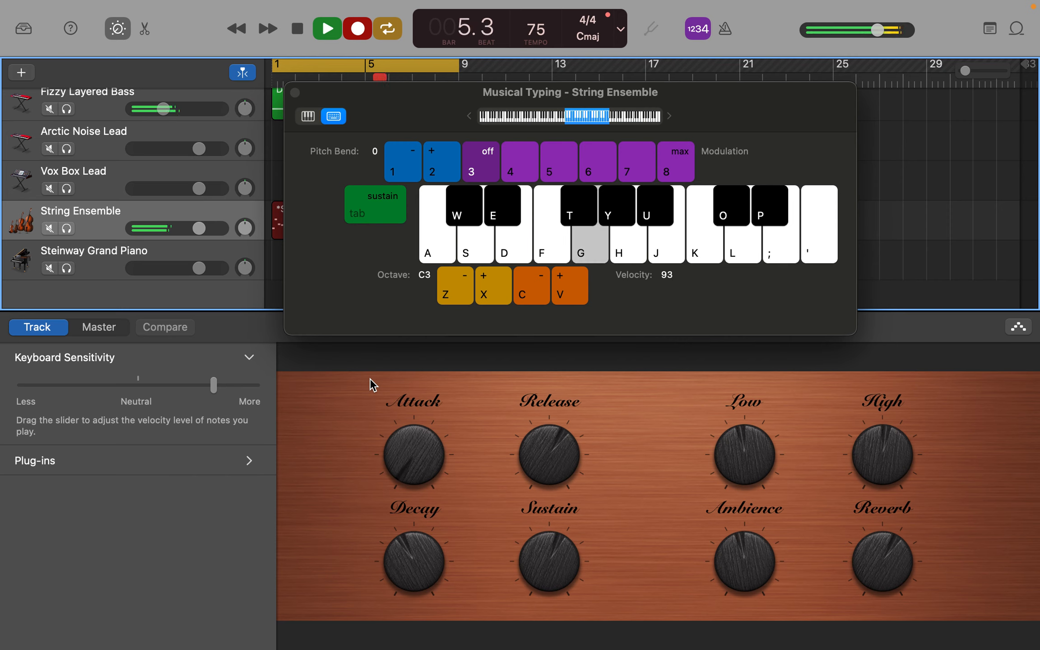
key(f)
key(d)
key(f)
key(y)
key(g)
key(g)
key(f)
key(d)
key(f)
key(y)
key(g)
key(g)
key(f)
key(d)
key(f)
key(y)
key(g)
key(g)
key(f)
key(d)
key(f)
key(space)
Step: Move Musical Typing aside and examine the notes of the Fizzy Layered Bass track's region in the Piano Roll
drag(383, 93, 721, 98)
scroll(350, 136, up, 2)
click(349, 130)
double_click(351, 125)
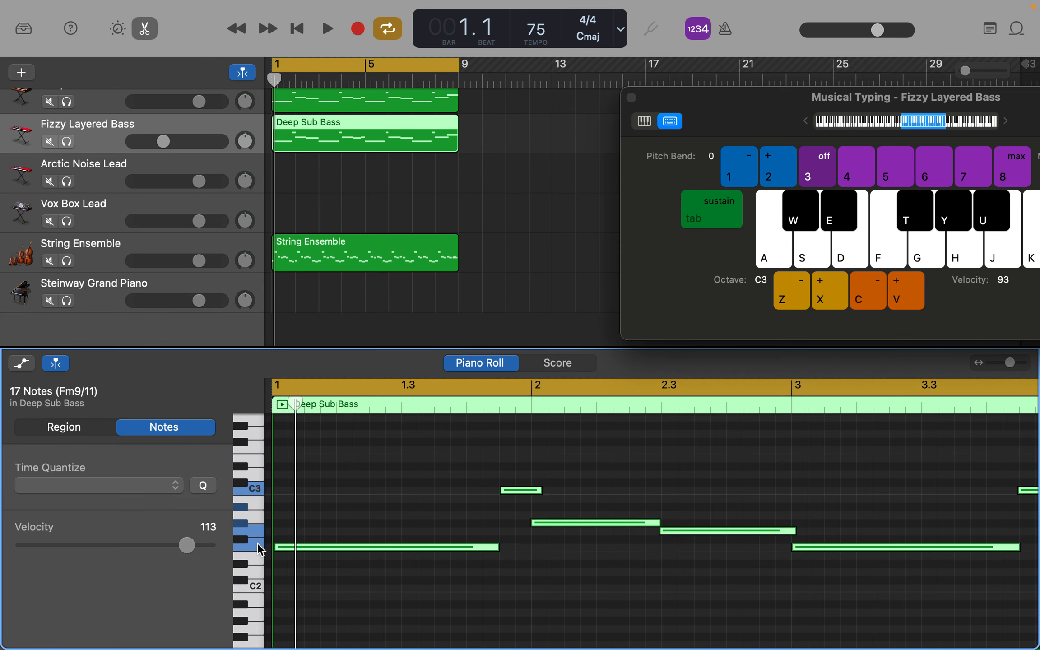
click(258, 529)
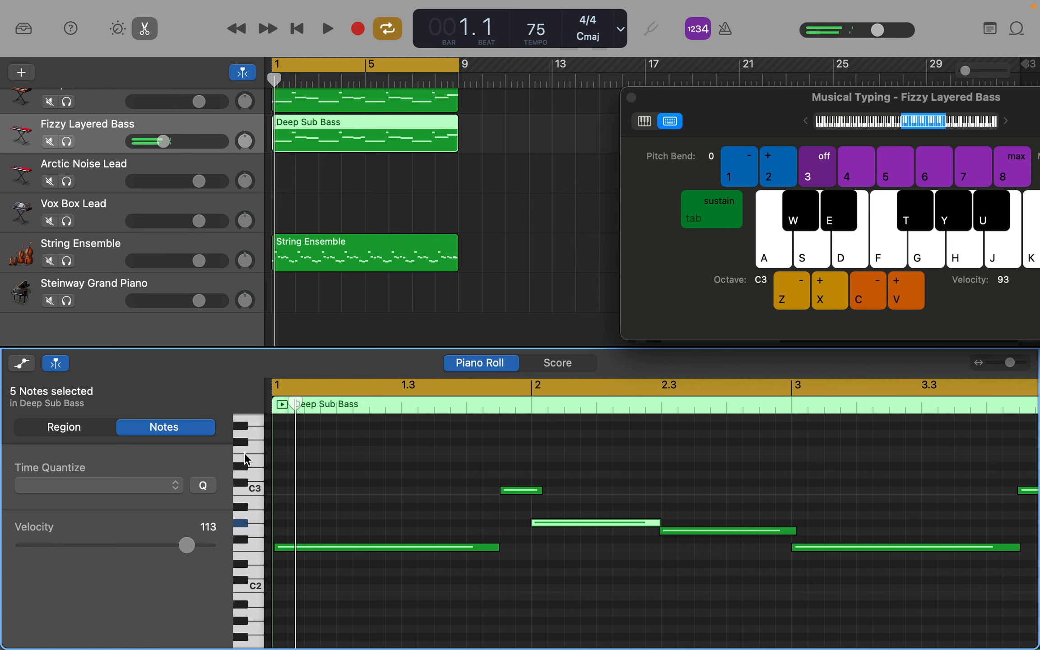
Step: Audition the pitches used in the String Ensemble region in the Piano Roll, from E3 up to C4
click(185, 247)
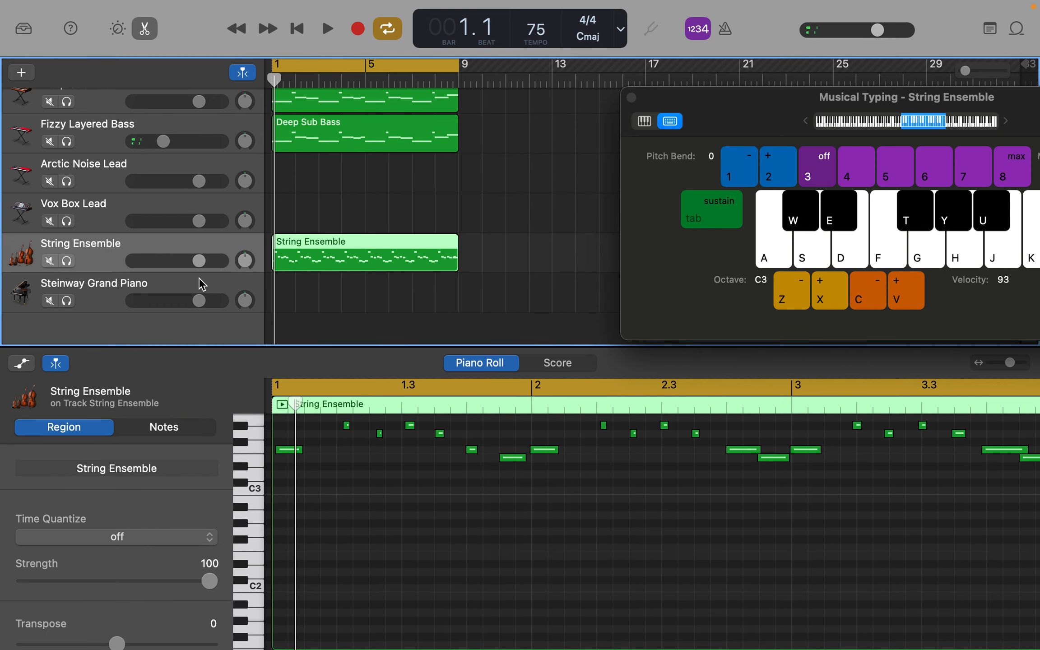
scroll(334, 479, up, 5)
click(257, 519)
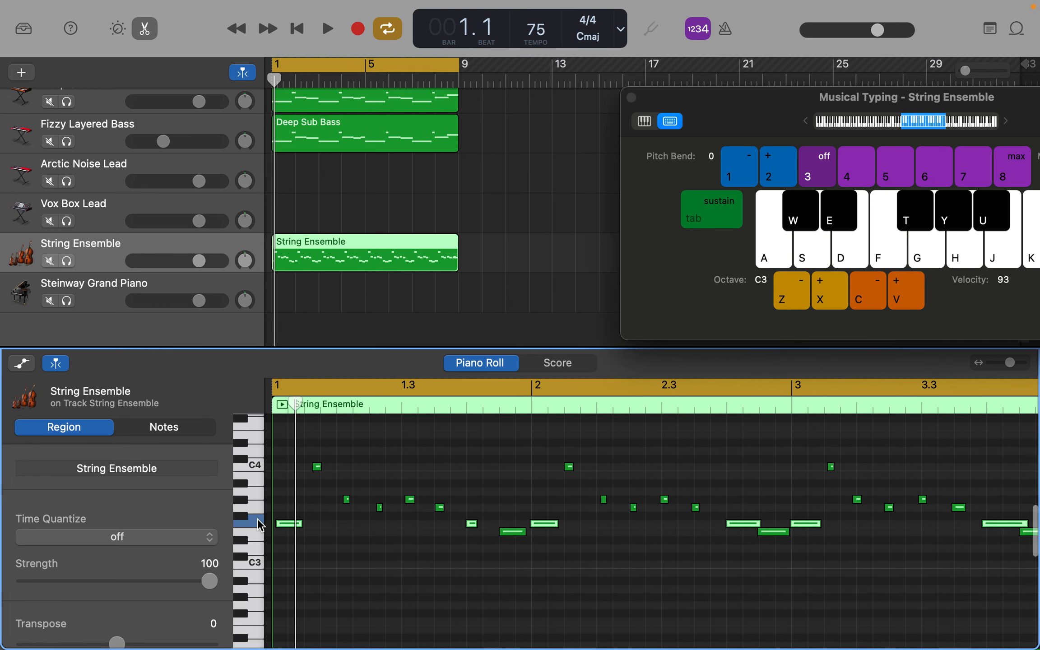
click(242, 498)
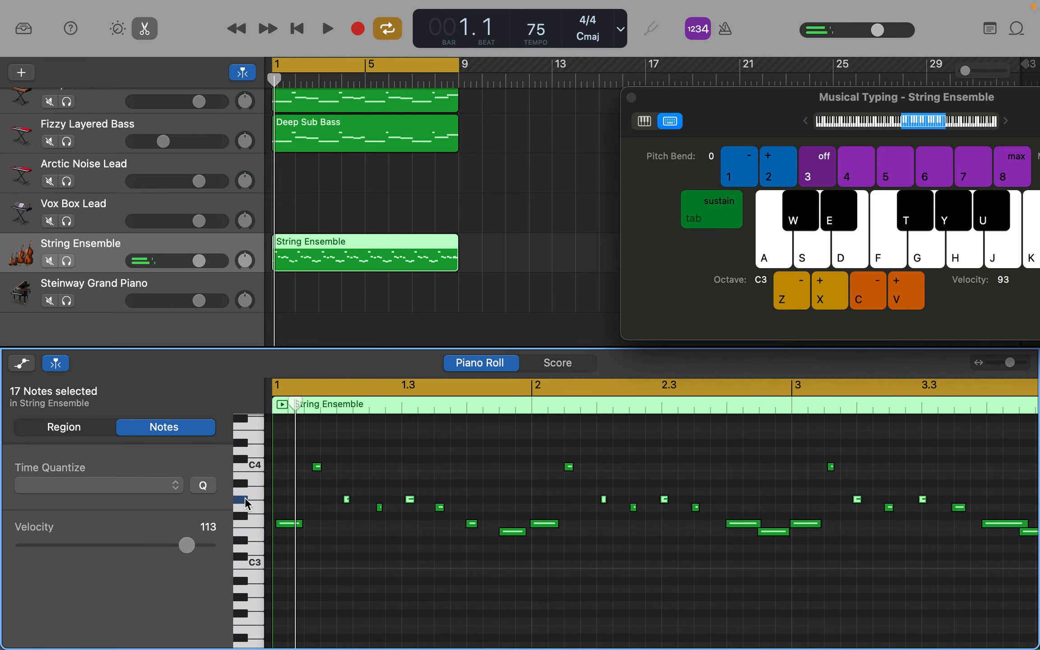
click(252, 469)
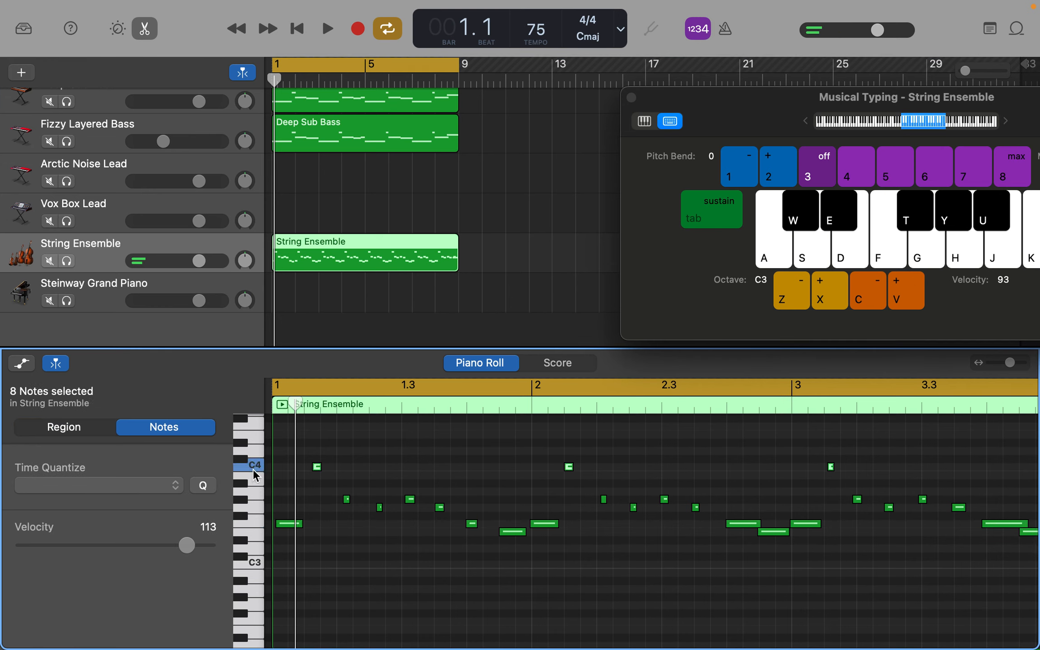
click(256, 507)
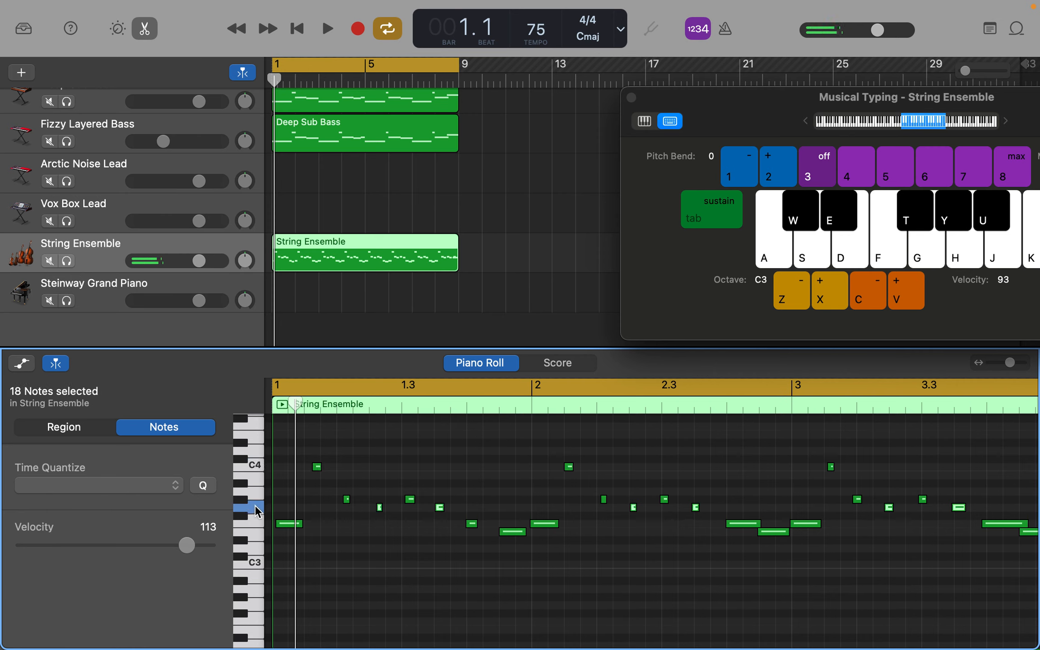
click(256, 533)
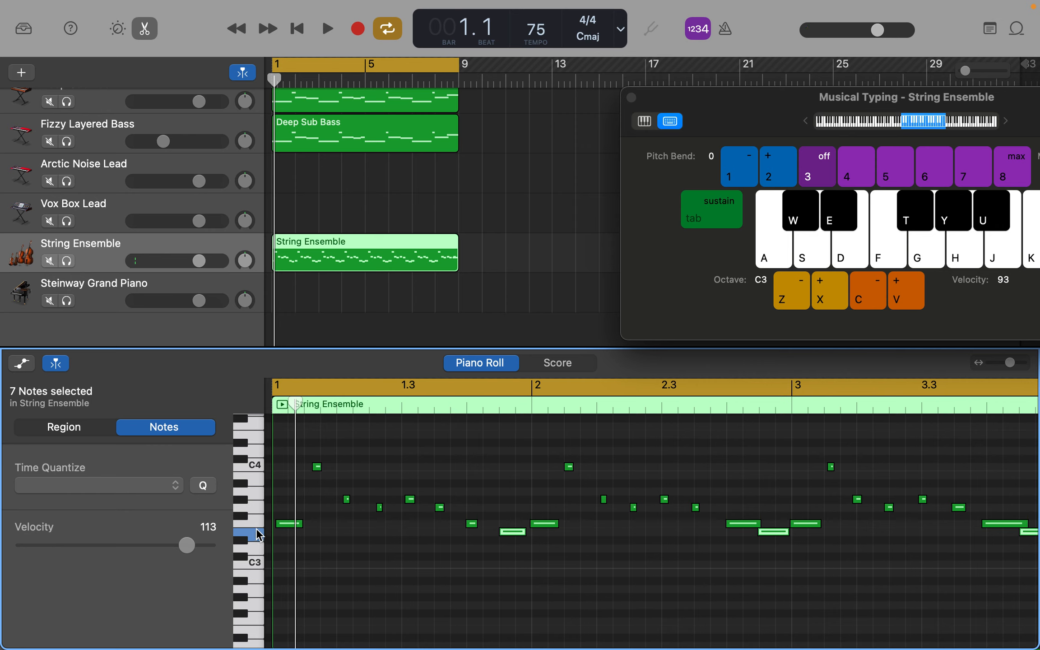
click(257, 523)
click(258, 533)
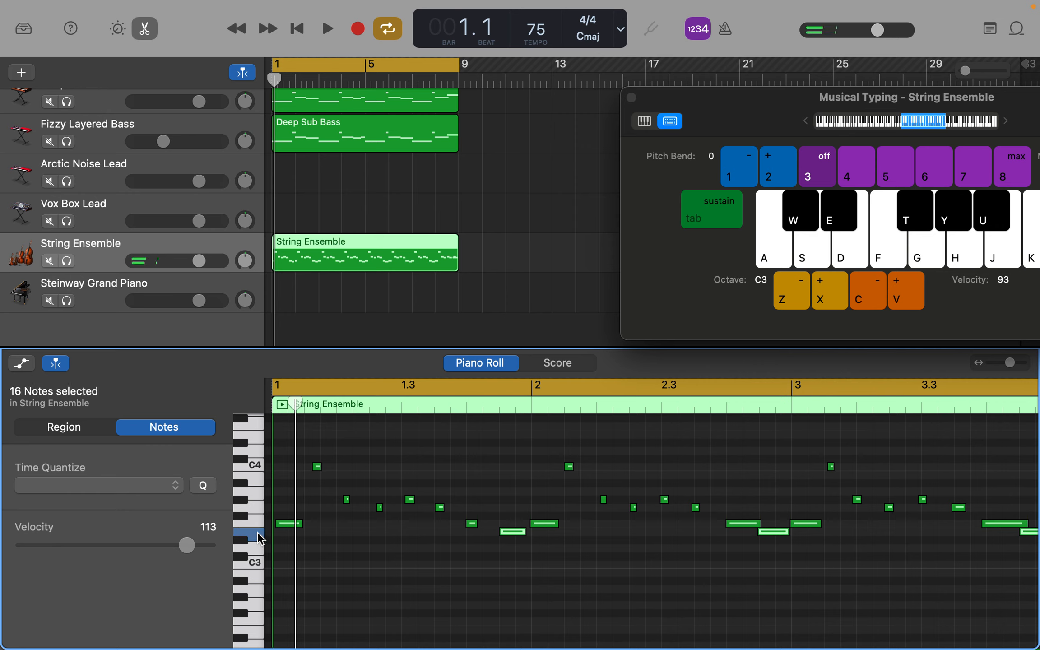
click(255, 519)
click(255, 530)
click(256, 523)
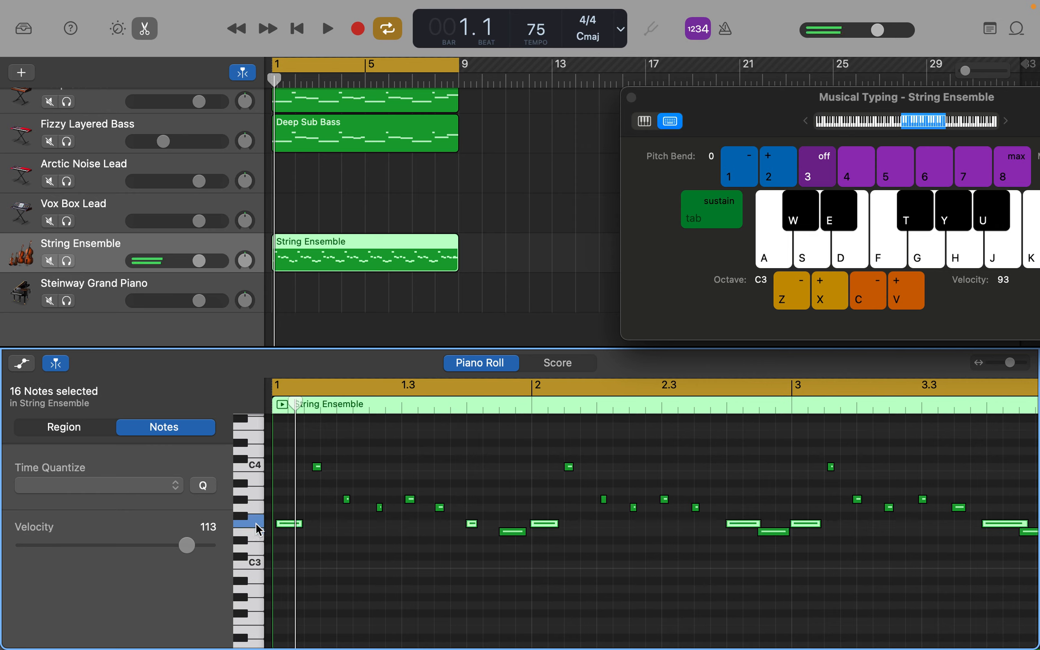
Step: Copy the String Ensemble region onto the Vox Box Lead track, starting at bar 1
click(331, 238)
key(Return)
click(177, 206)
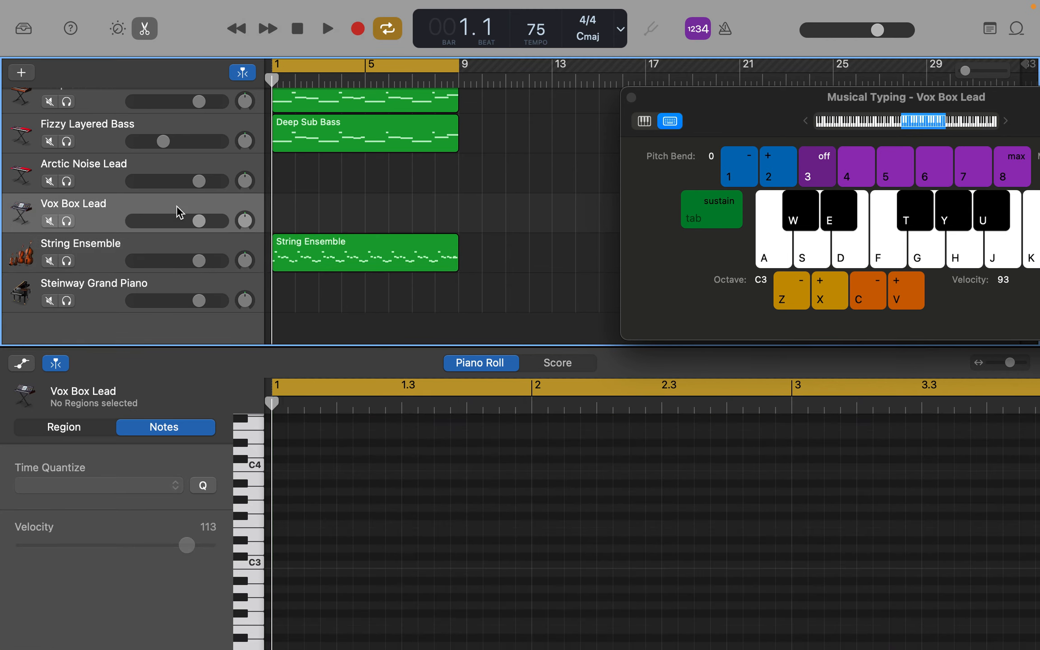
key(super+v)
Step: Solo the Vox Box Lead track, audition Breathy Vox and Dreamy Smooth Vox during playback, and change its sound to Formant Vox Sweep
click(66, 221)
double_click(177, 205)
key(space)
click(88, 283)
click(88, 302)
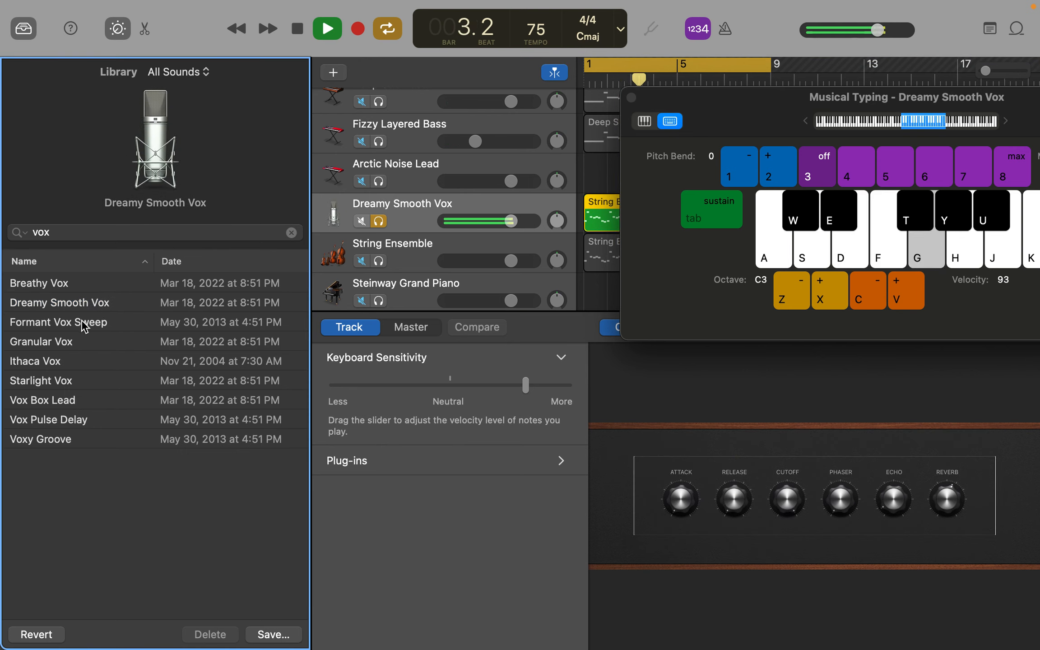
click(84, 324)
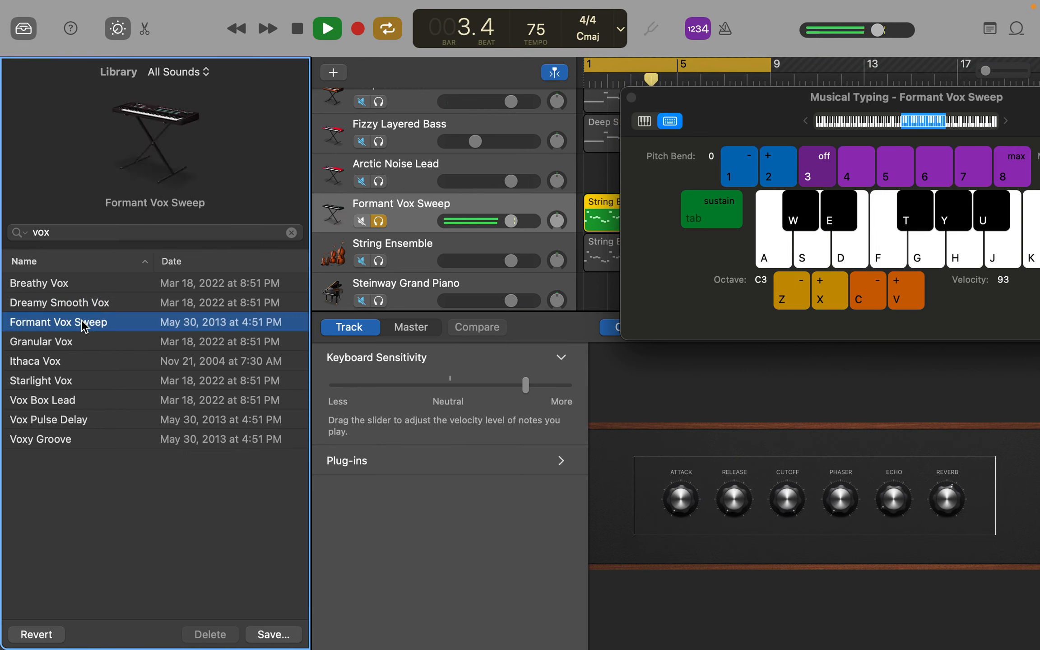
key(space)
Step: With the playhead set at bar 3, close the Musical Typing window and unsolo the Formant Vox Sweep track
click(632, 80)
drag(793, 101, 791, 207)
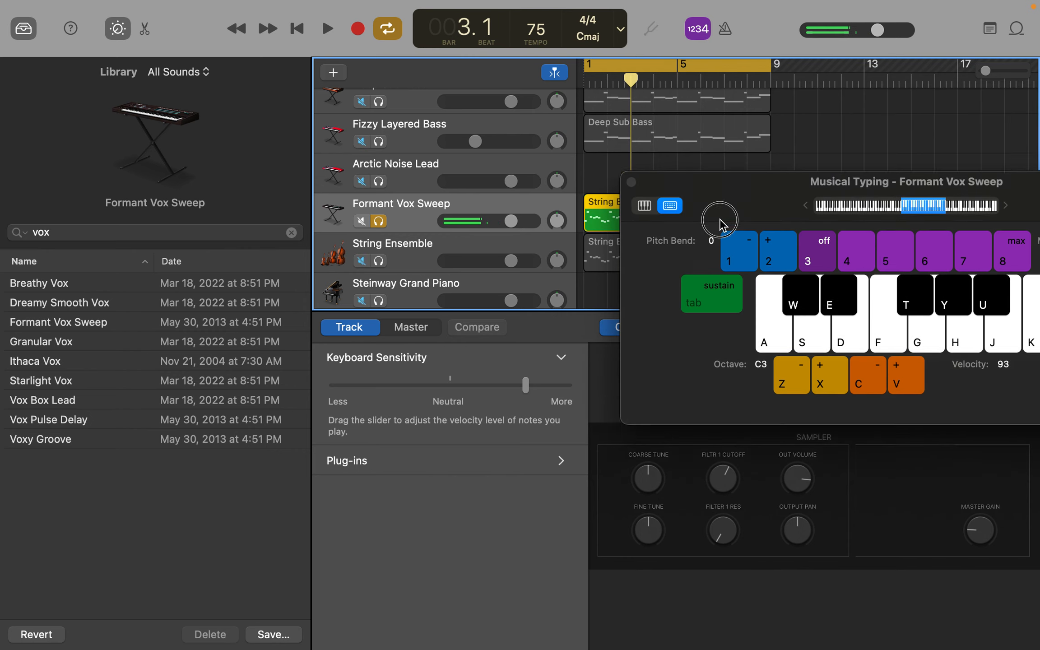
click(632, 203)
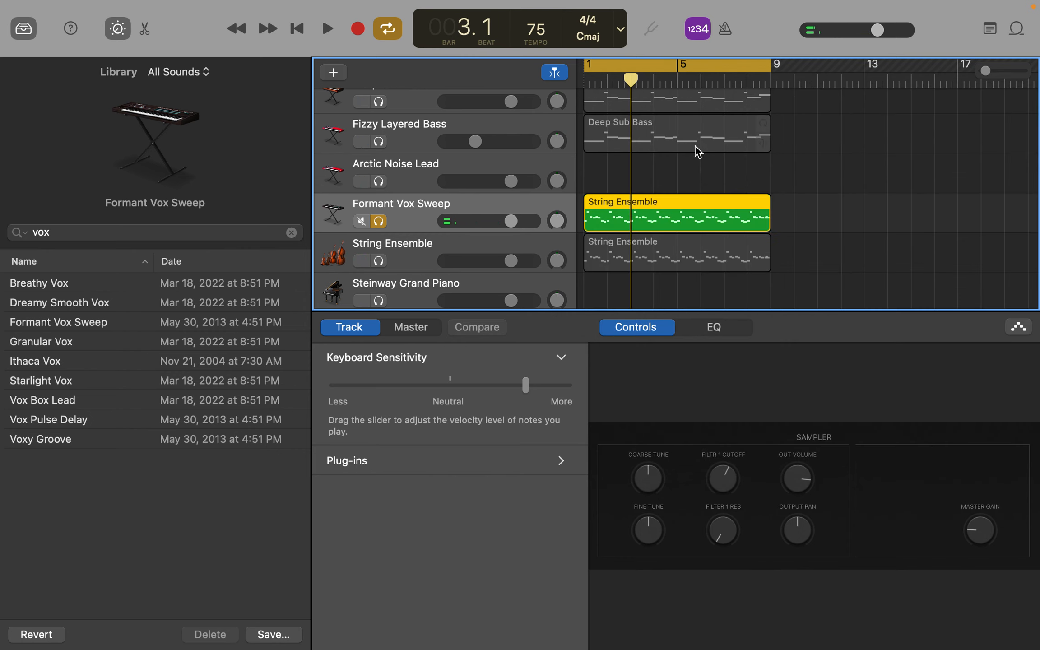
scroll(694, 145, up, 3)
click(378, 284)
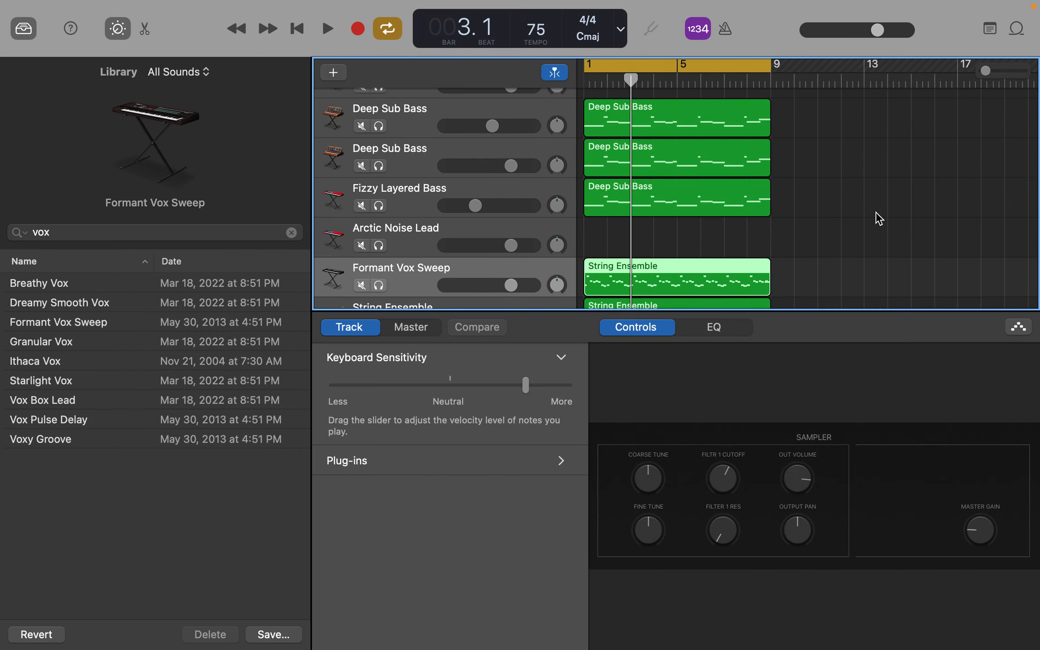
Step: Move the Drummer region, the three bass regions and the String Ensemble track's region together so they start at bar 3
key(super+Left)
scroll(878, 218, down, 3)
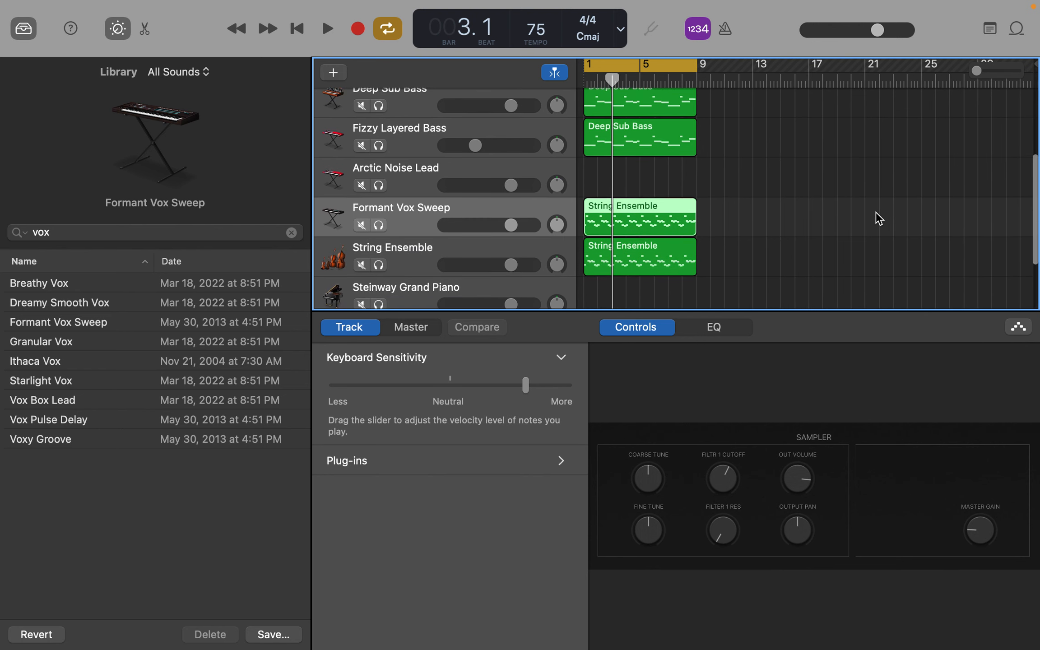
click(681, 252)
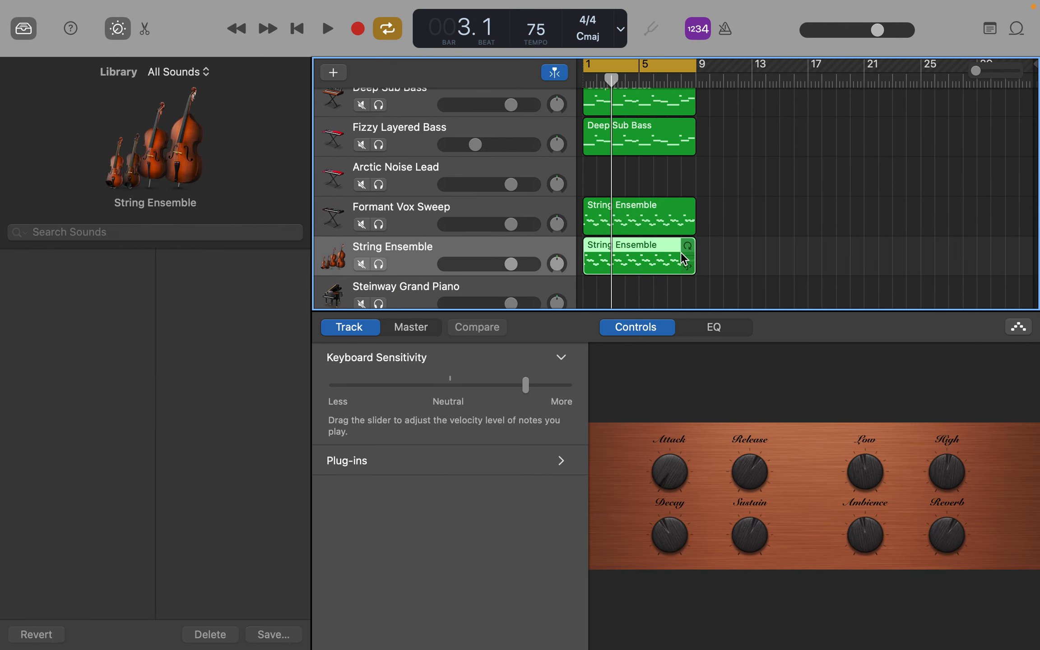
scroll(641, 181, up, 2)
click(637, 174)
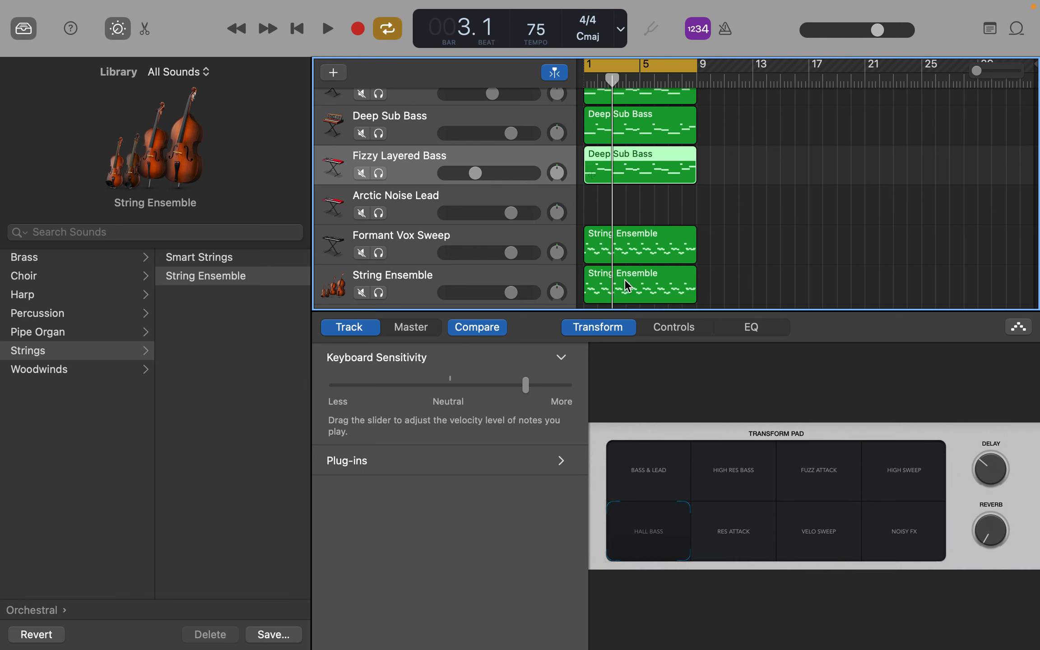
click(624, 279)
scroll(629, 164, up, 3)
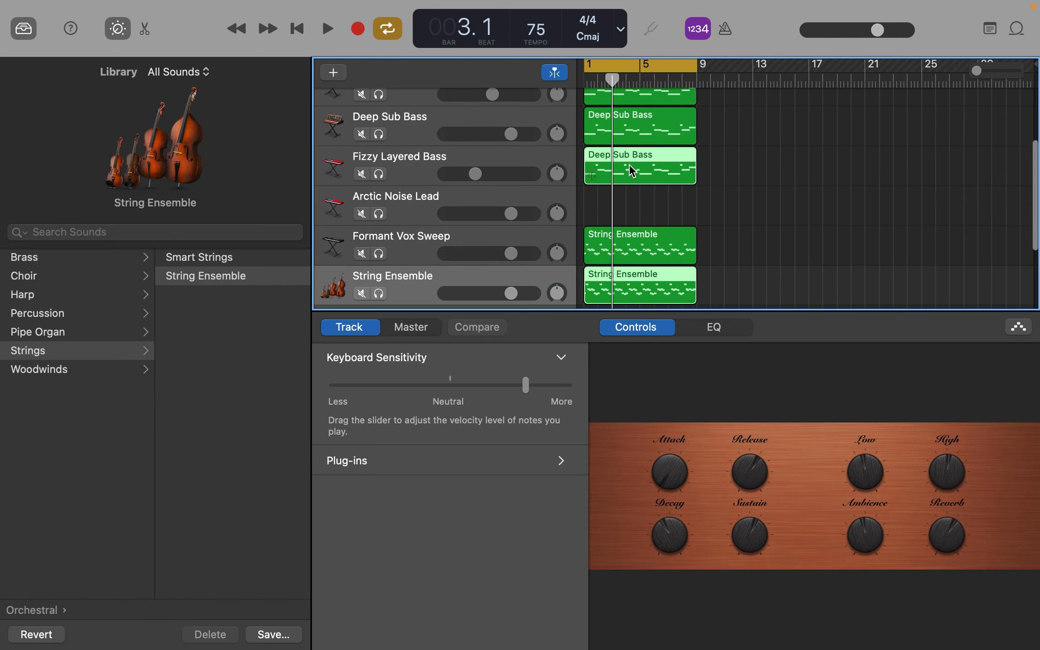
click(630, 174)
scroll(629, 173, up, 2)
shift+click(628, 166)
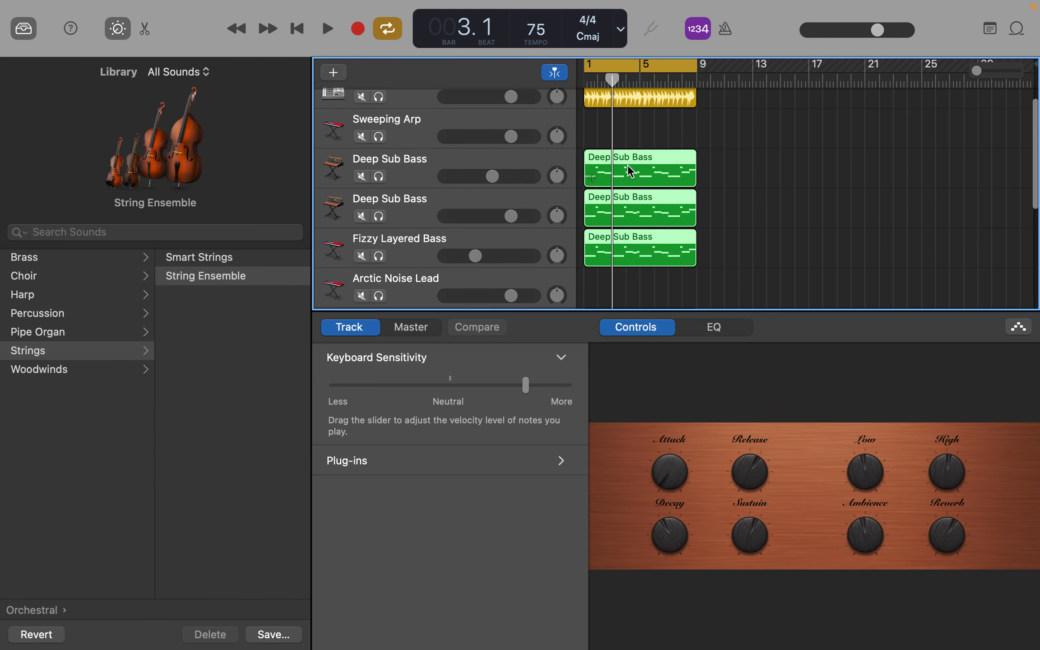
scroll(628, 165, up, 2)
shift+click(629, 92)
scroll(681, 134, up, 5)
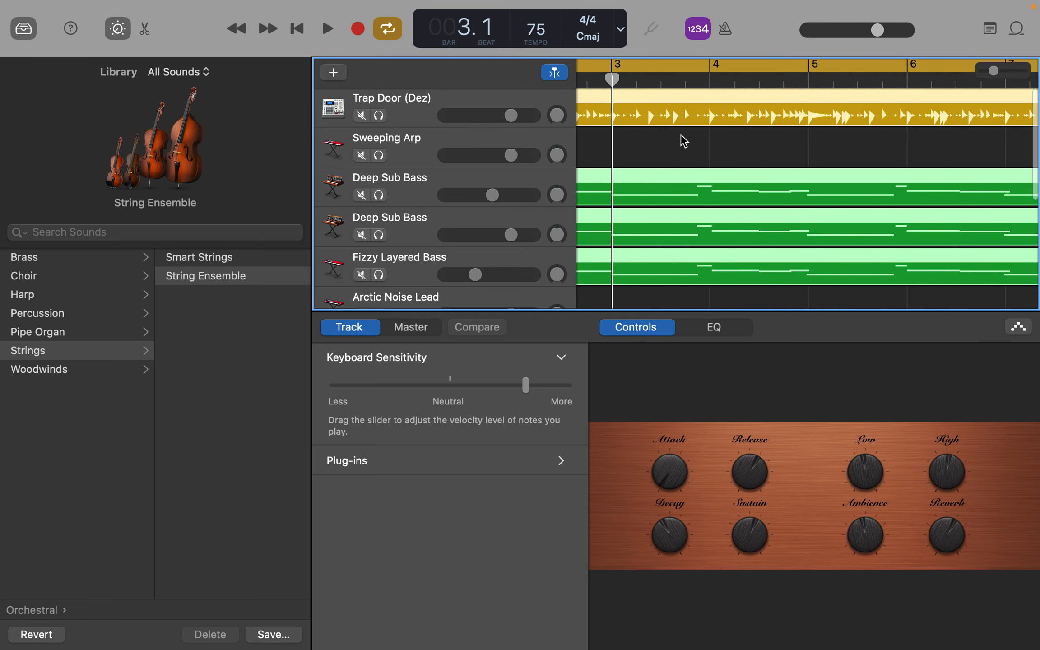
scroll(681, 134, left, 5)
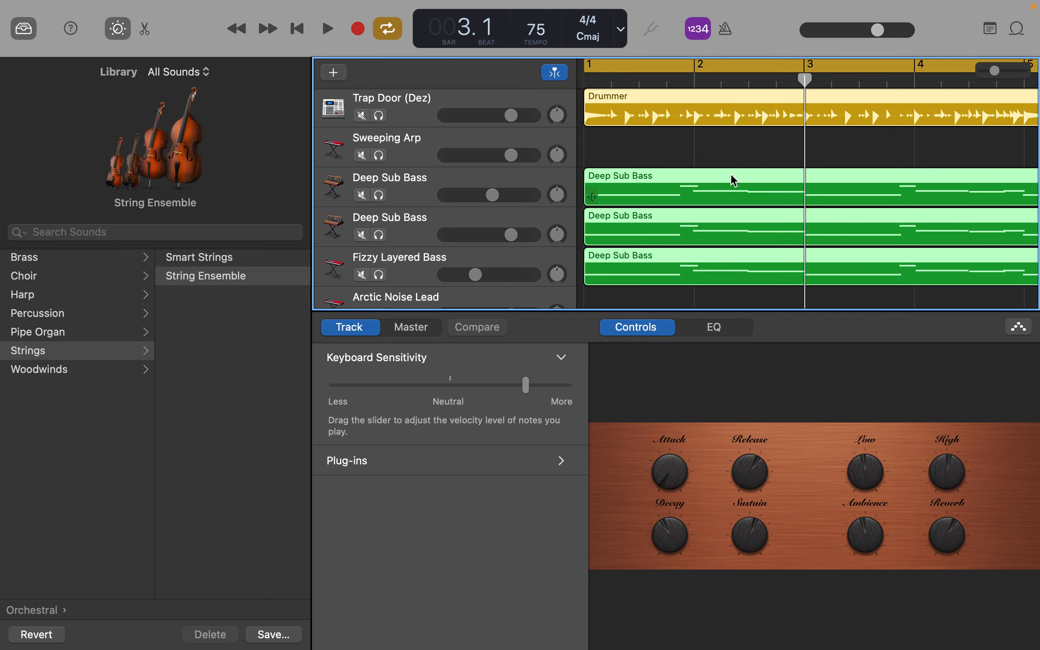
drag(732, 180, 952, 178)
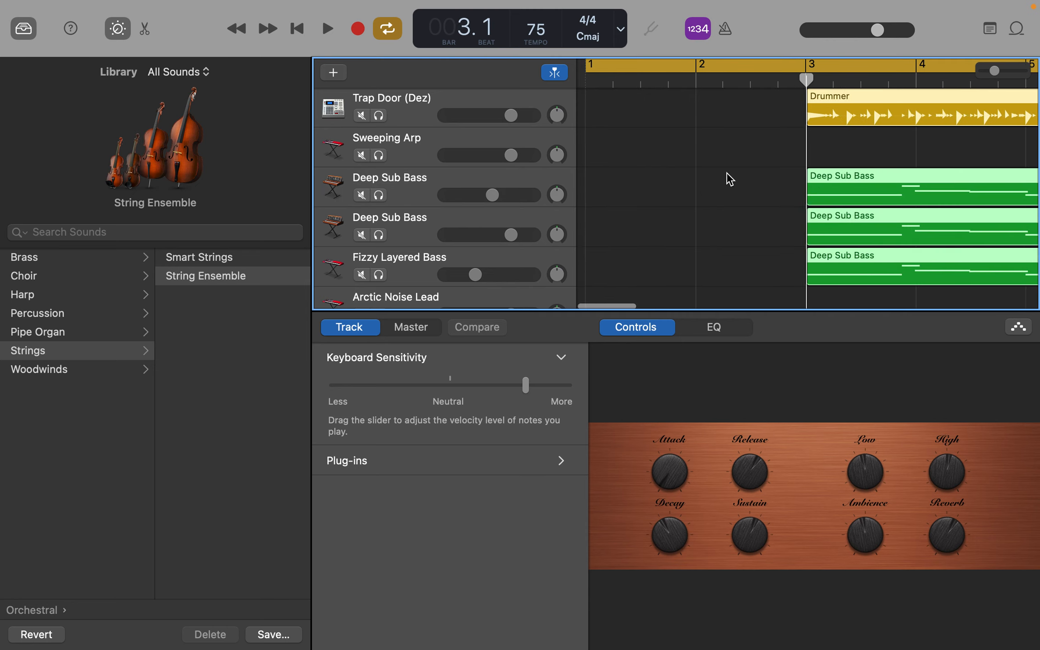
Step: Set the cycle range to bars 3 to 11 and turn cycle playback off
scroll(728, 178, down, 10)
drag(696, 64, 724, 65)
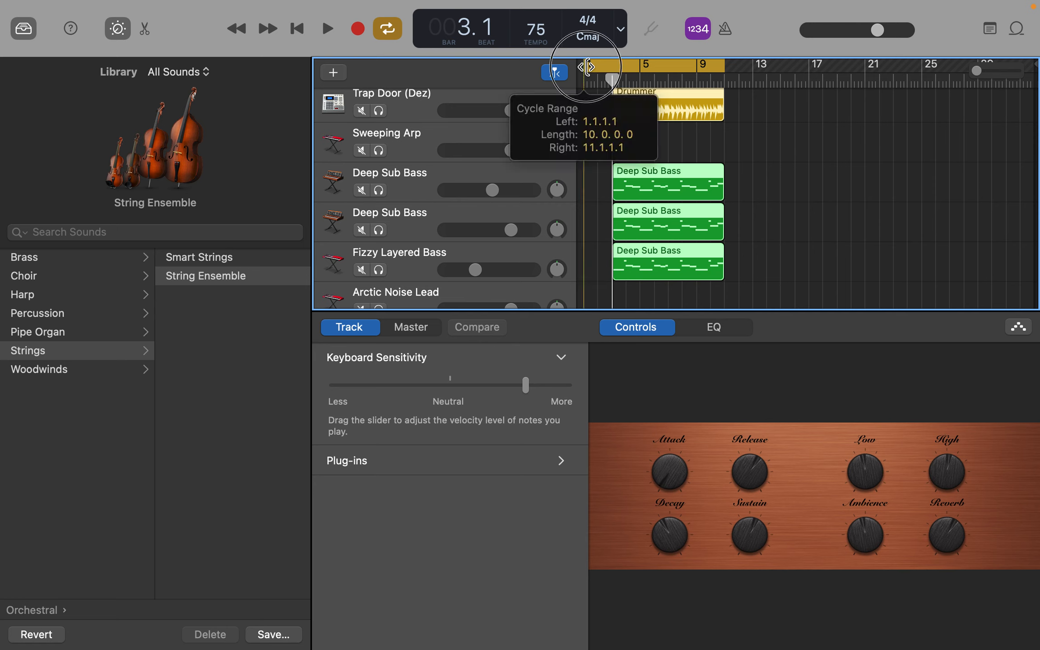
drag(585, 65, 613, 66)
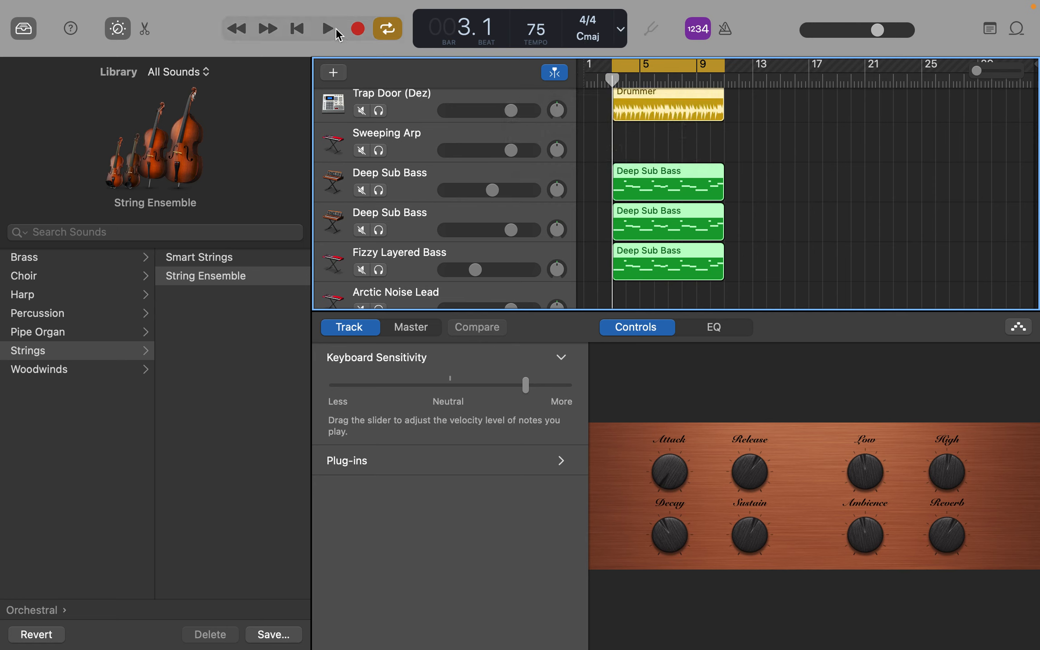
click(296, 29)
click(294, 29)
click(387, 29)
Step: Play the arrangement from the beginning to bar 7 while checking the tracks
click(297, 29)
key(space)
scroll(904, 218, down, 2)
key(XF86AudioRaiseVolume)
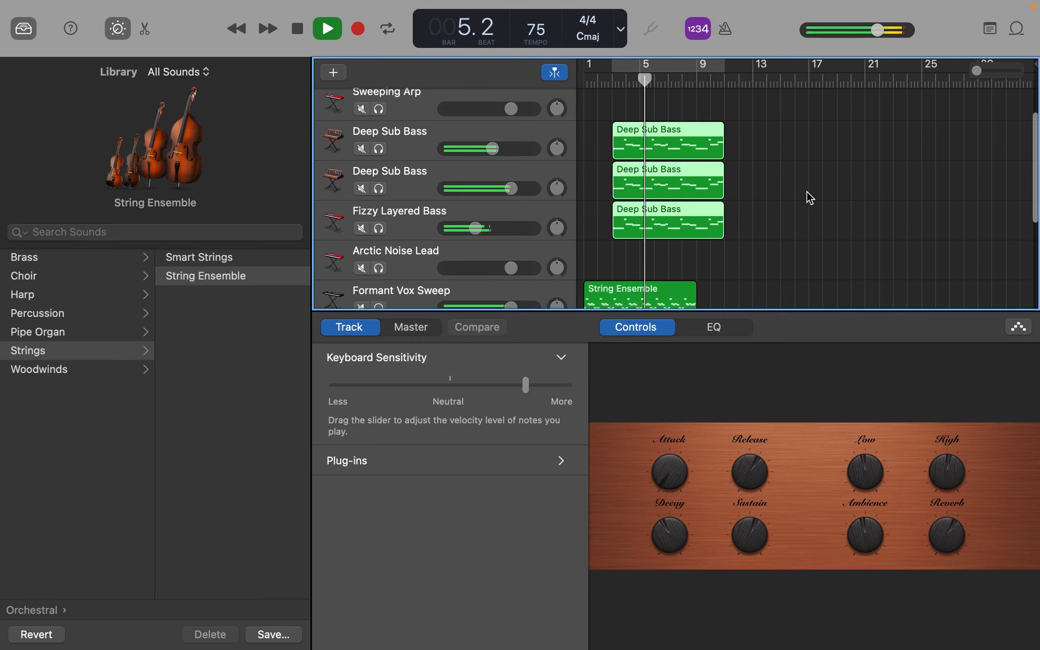
scroll(808, 198, up, 2)
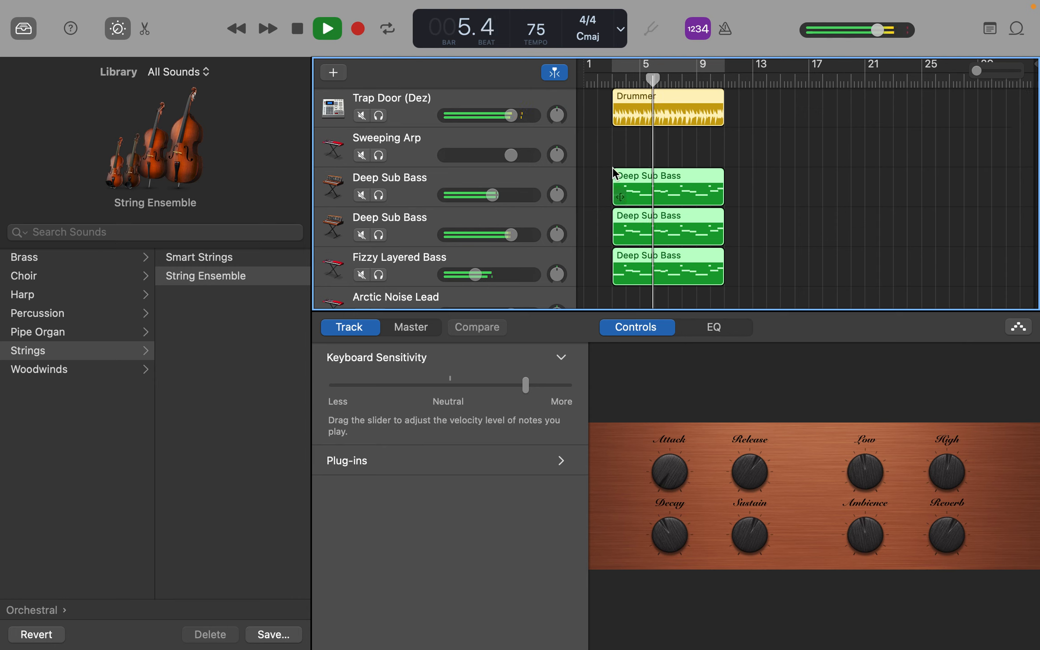
click(474, 135)
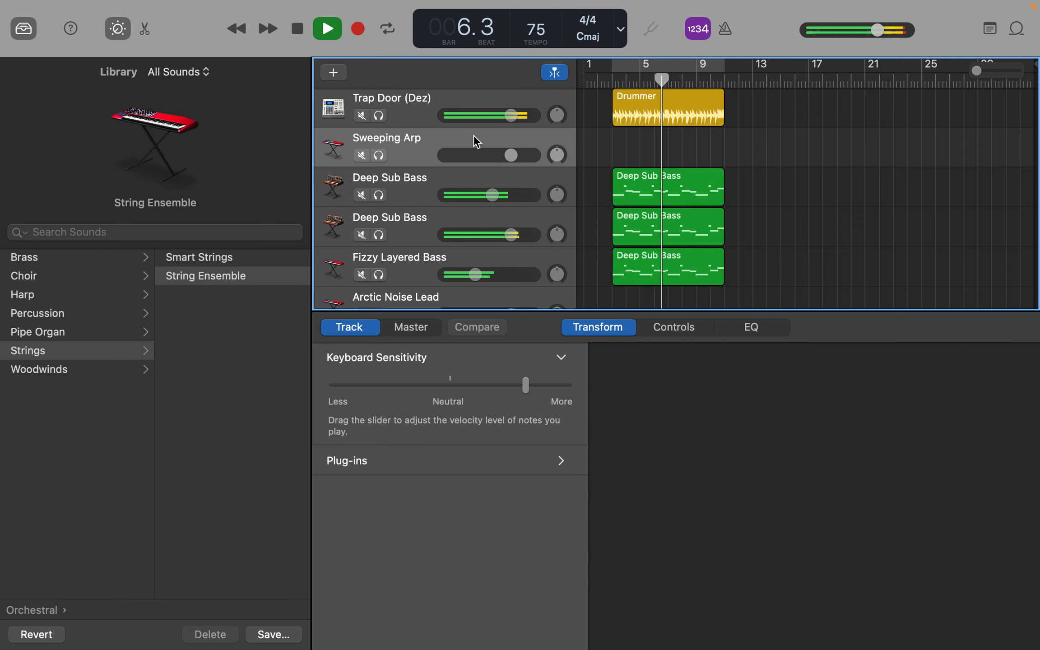
key(space)
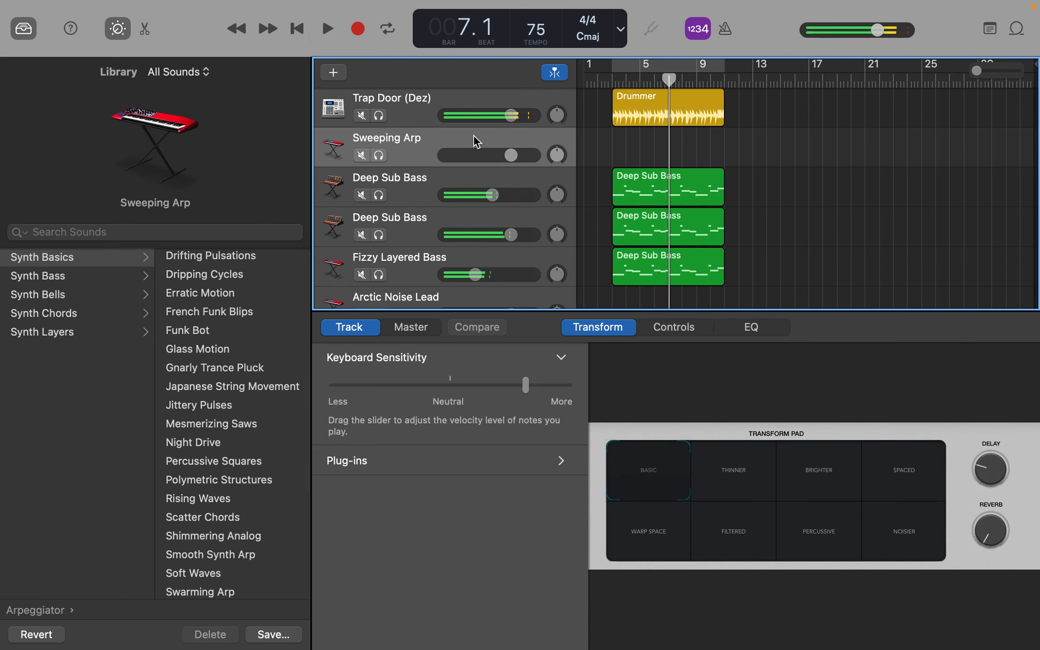
Step: Replay the passage from bar 6 into bar 7 and examine the Drummer region's waveform around bar 7
scroll(823, 173, up, 5)
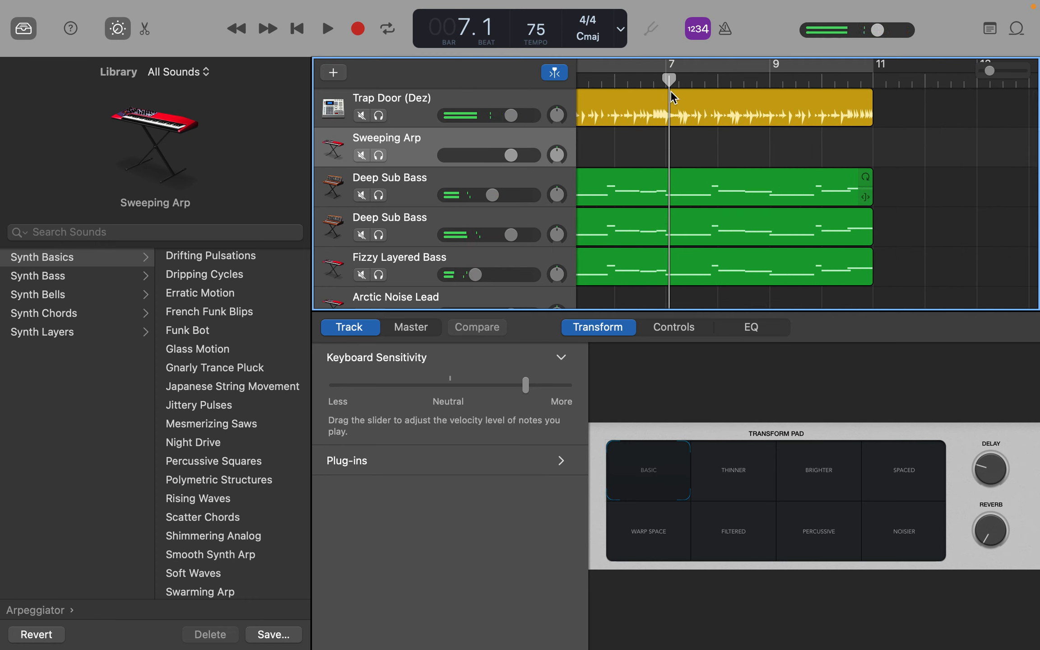
click(652, 91)
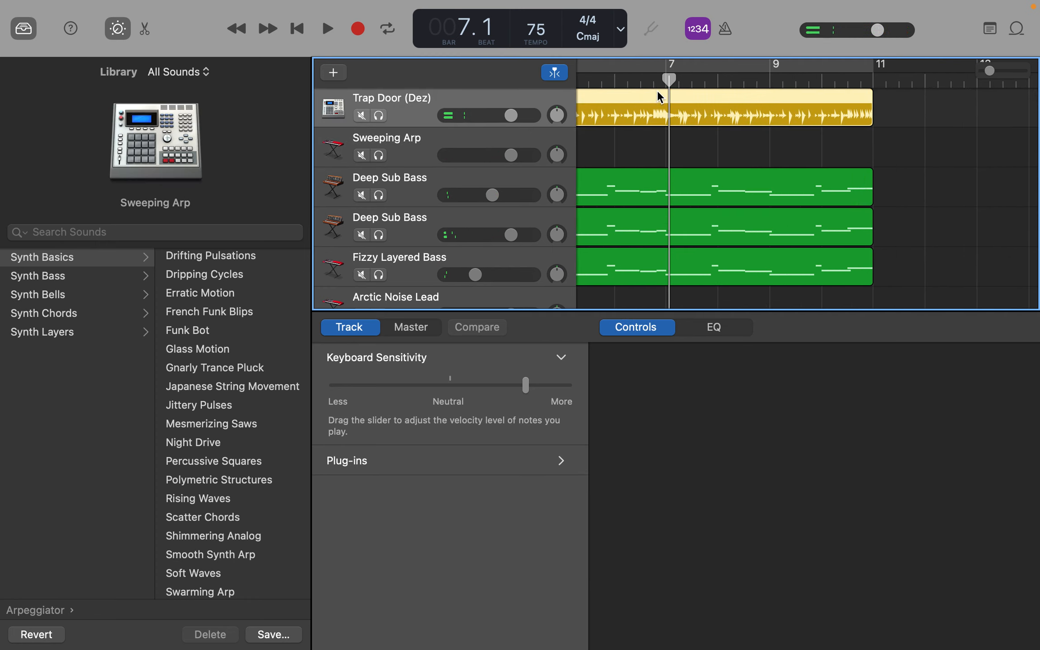
scroll(651, 81, left, 2)
click(661, 81)
key(space)
scroll(650, 82, left, 1)
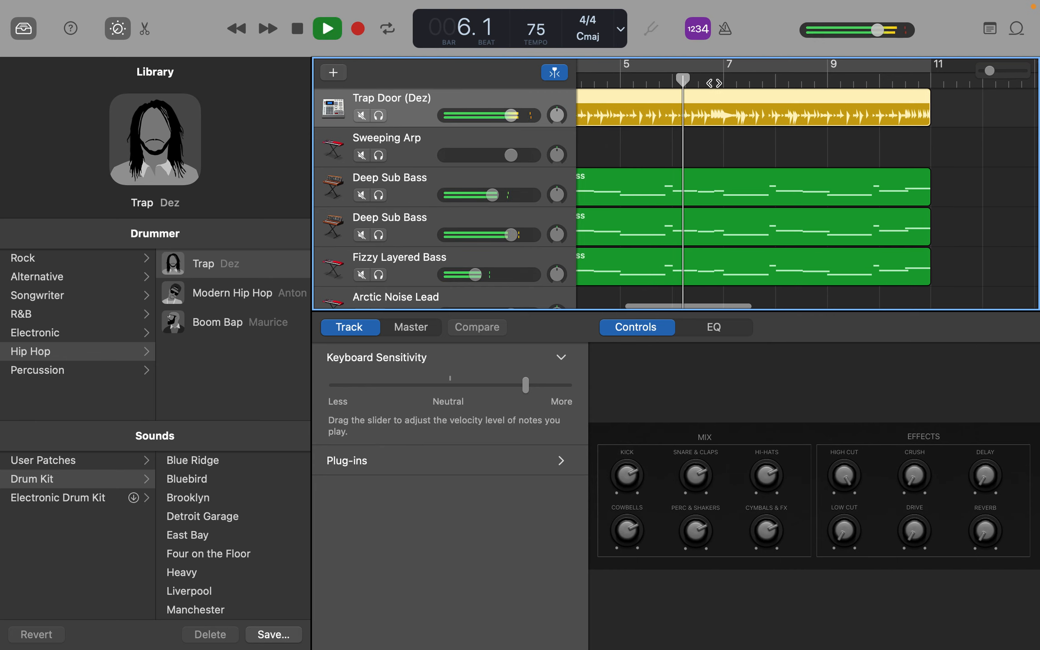
scroll(721, 89, left, 2)
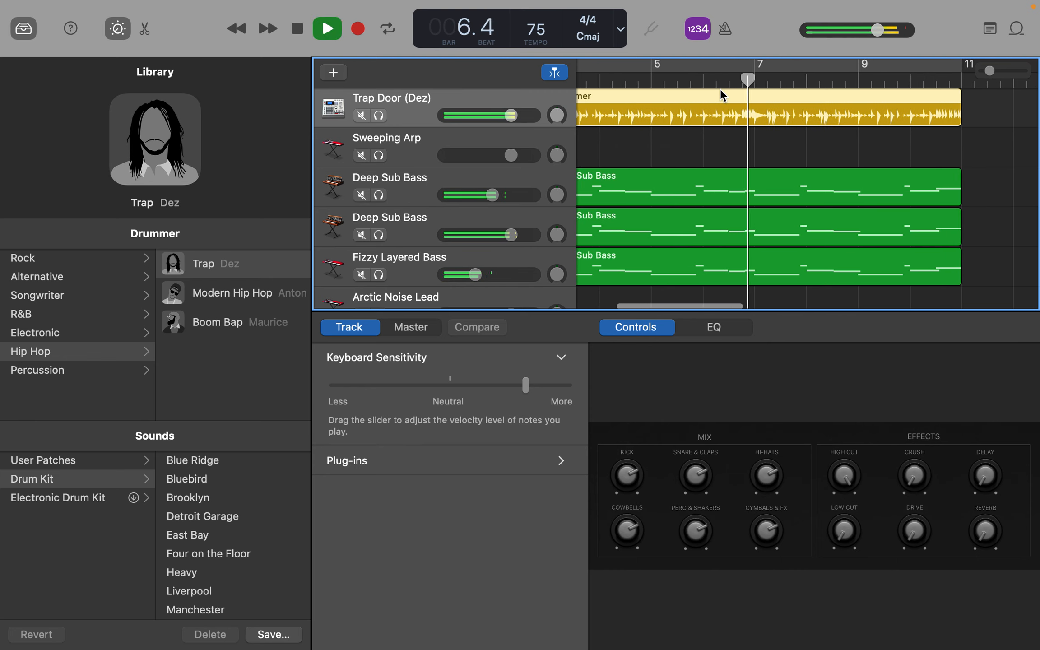
key(space)
scroll(788, 108, up, 3)
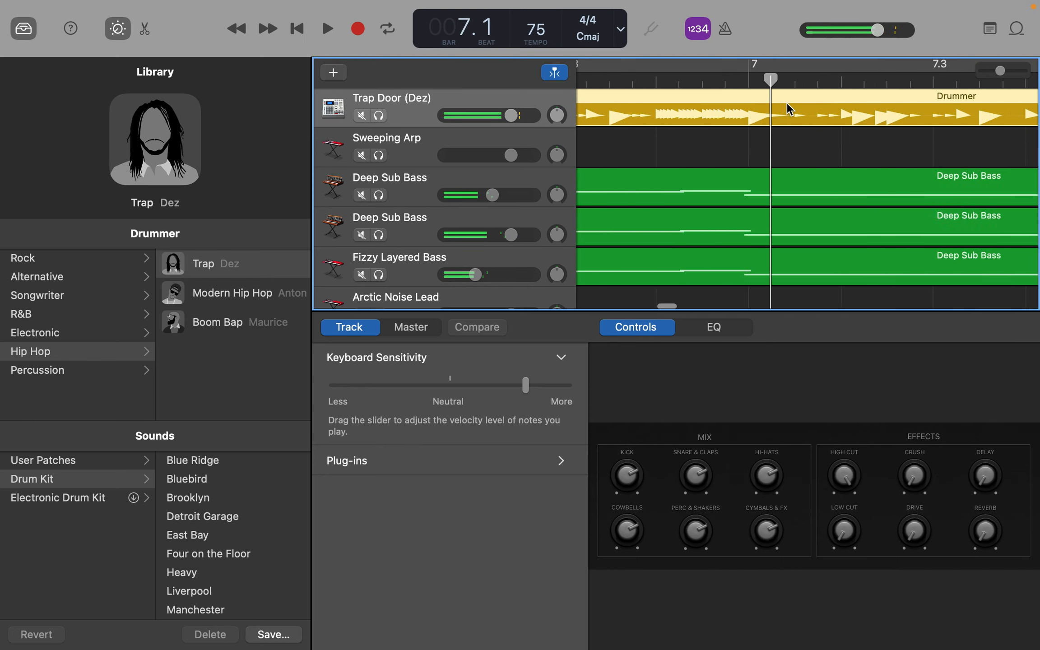
scroll(786, 108, down, 2)
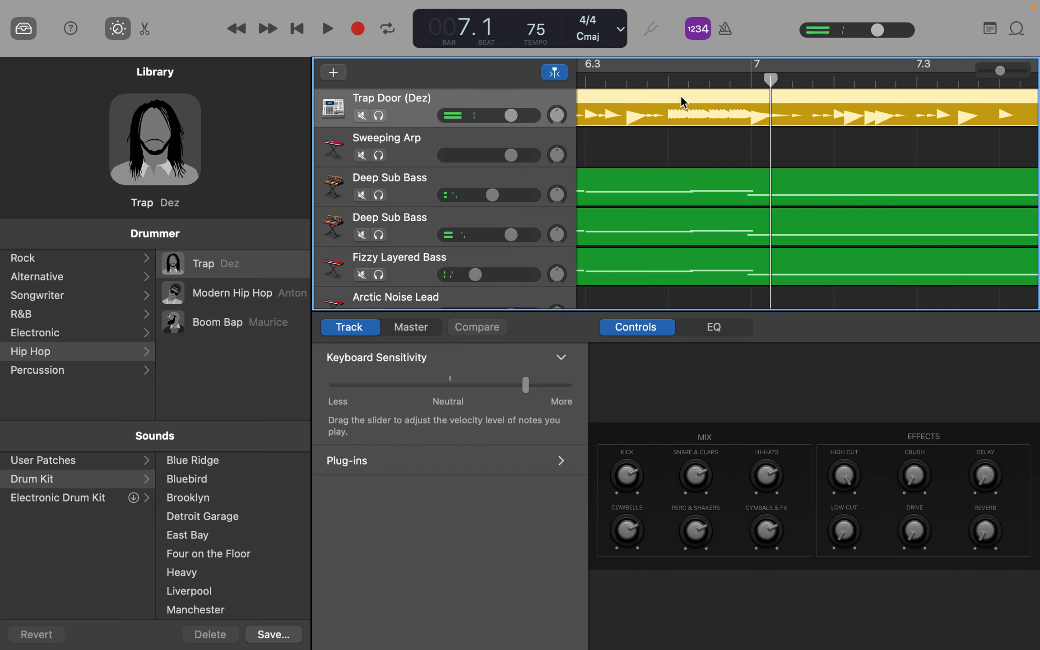
Step: Add a software instrument track below Steinway Grand Piano and give it the Big Bump electronic drum kit
scroll(411, 248, down, 5)
right_click(411, 247)
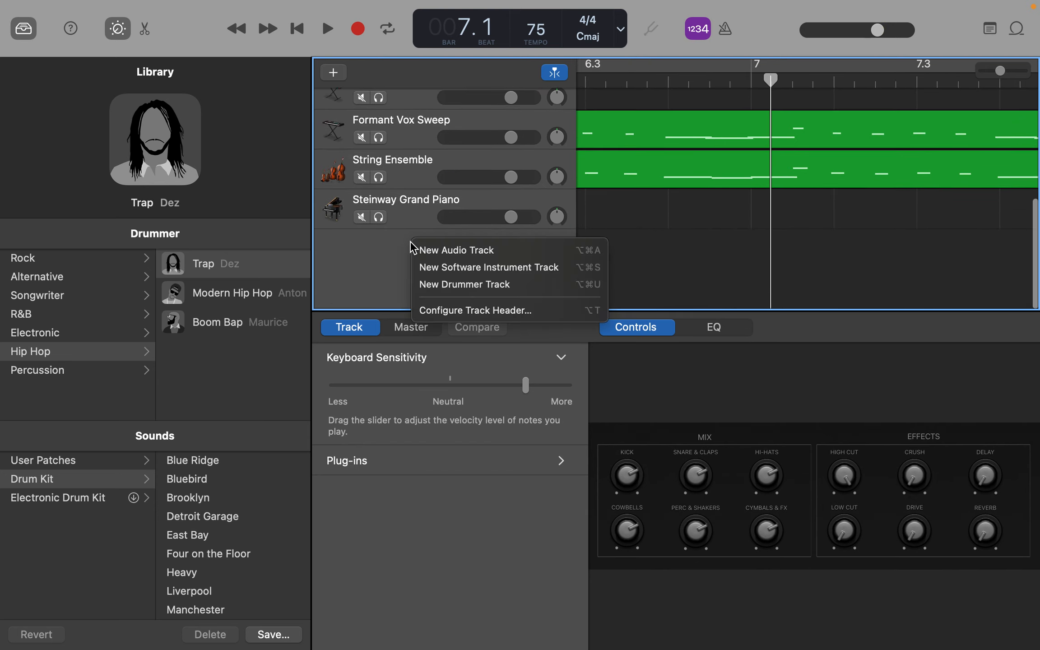
click(451, 273)
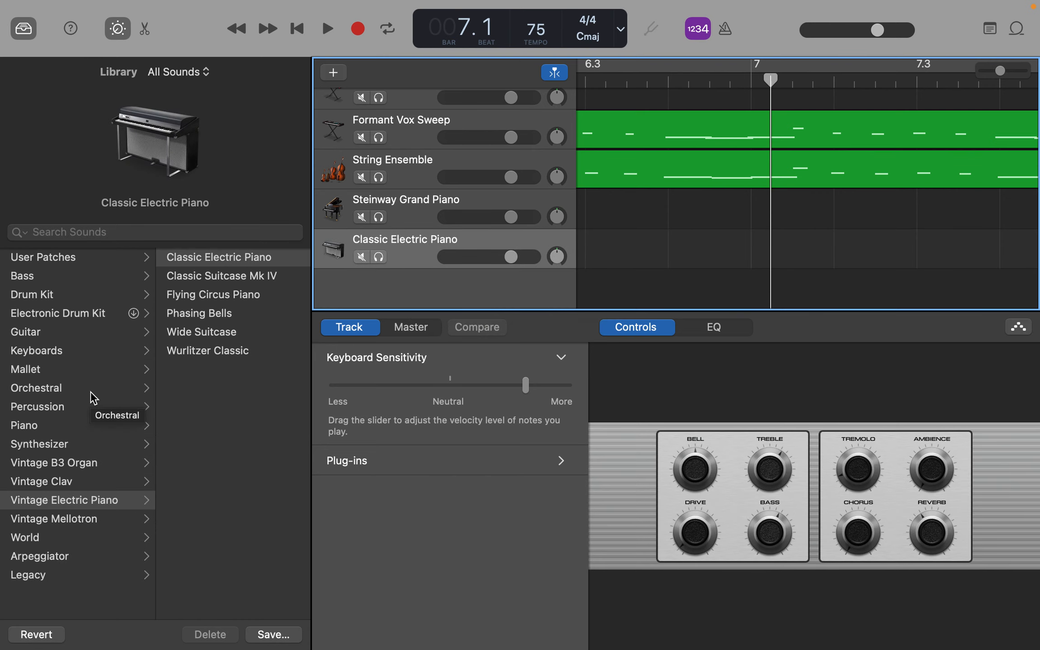
click(78, 320)
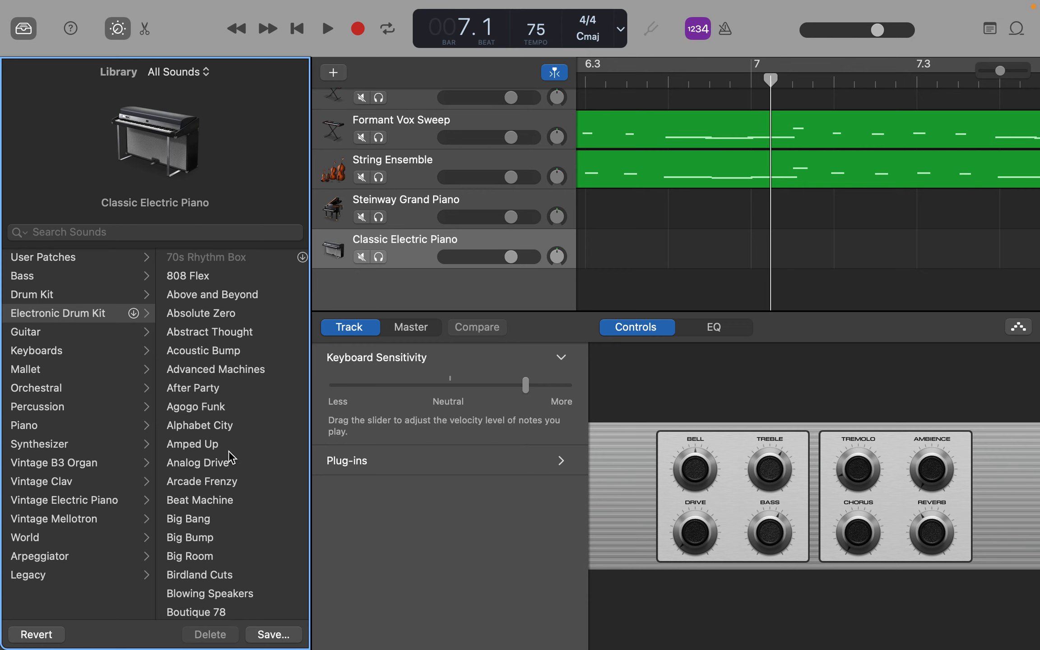
click(225, 538)
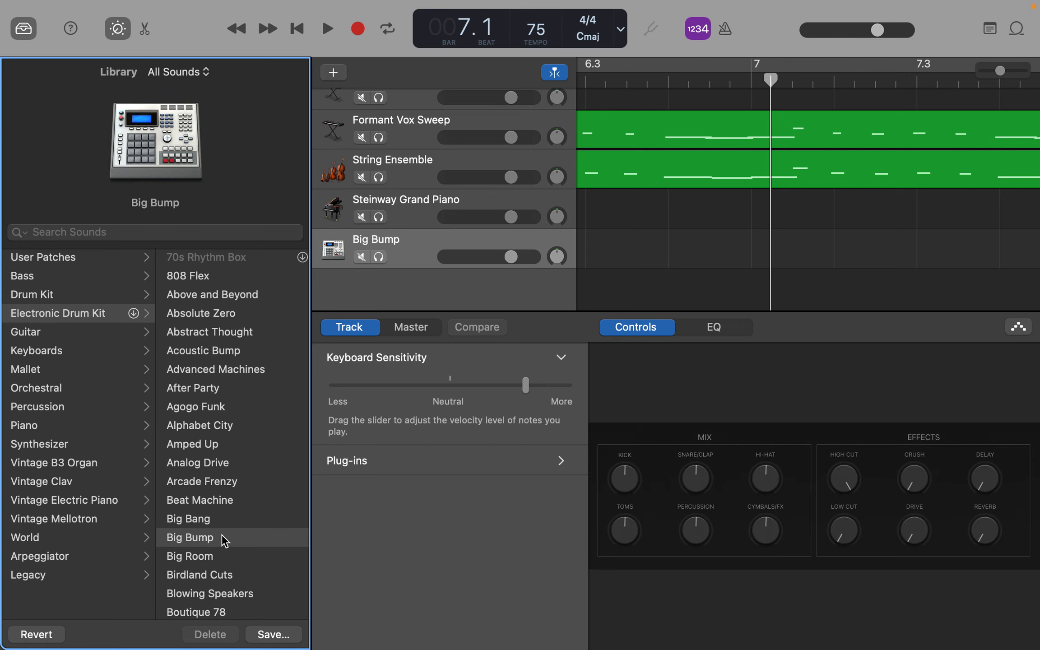
Step: Show the Piano Roll for the Big Bump track and create a note at the start of bar 1 on E2
click(145, 31)
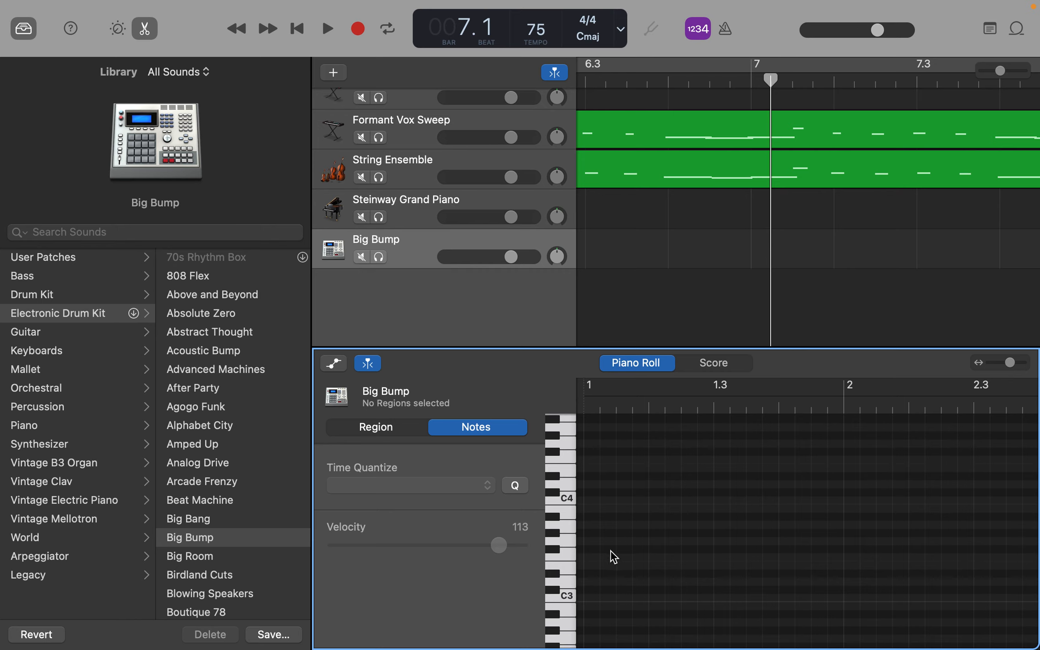
right_click(614, 515)
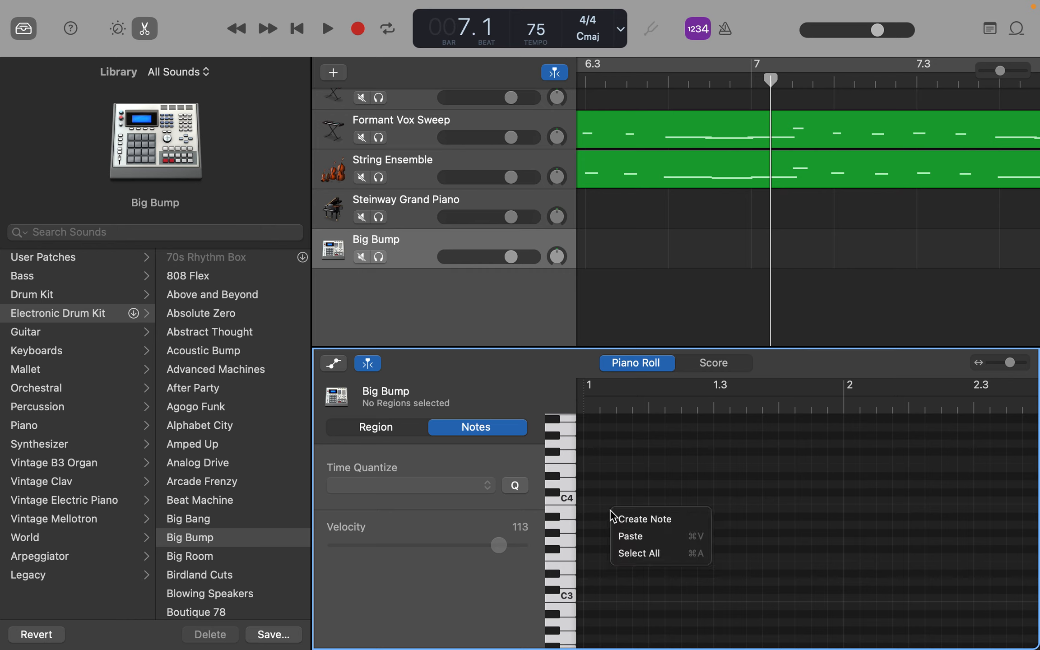
click(628, 520)
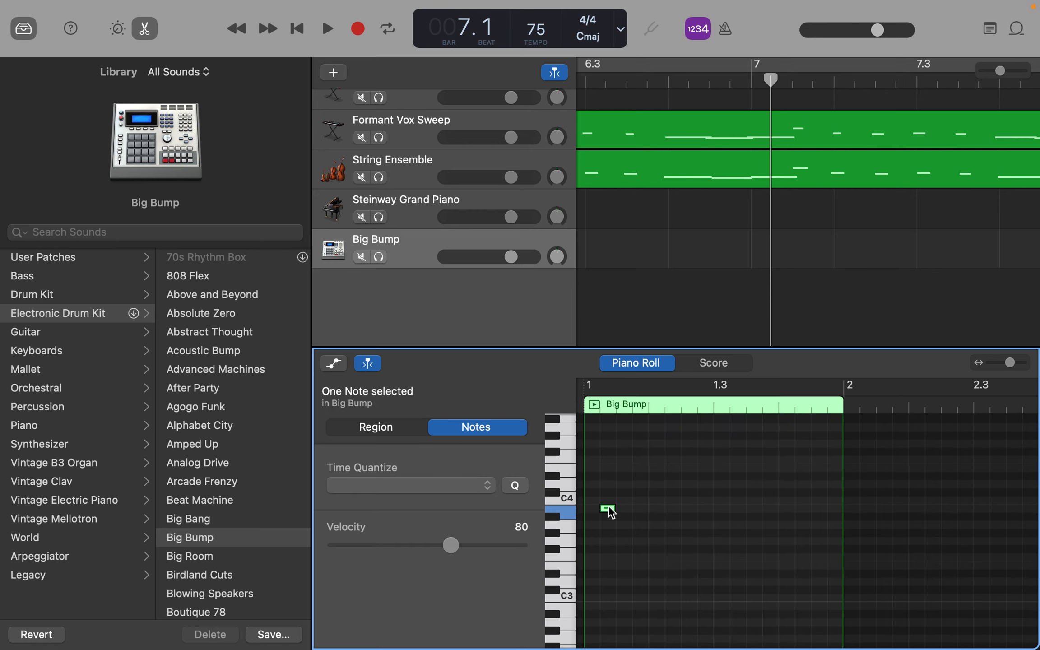
drag(610, 512, 603, 570)
scroll(604, 571, down, 5)
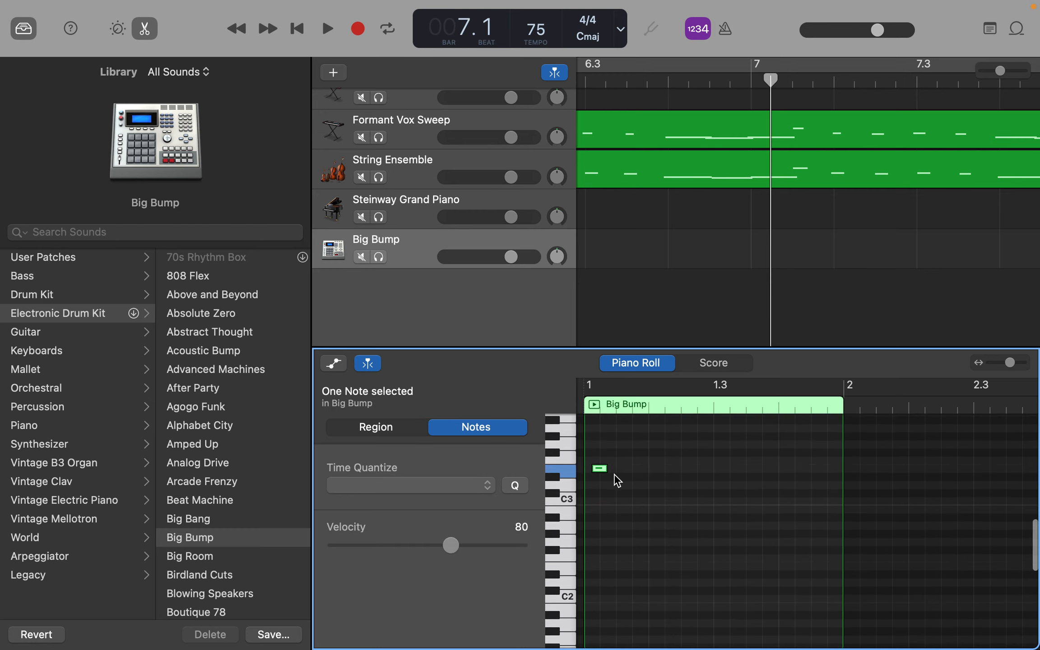
drag(600, 469, 597, 571)
scroll(599, 580, down, 2)
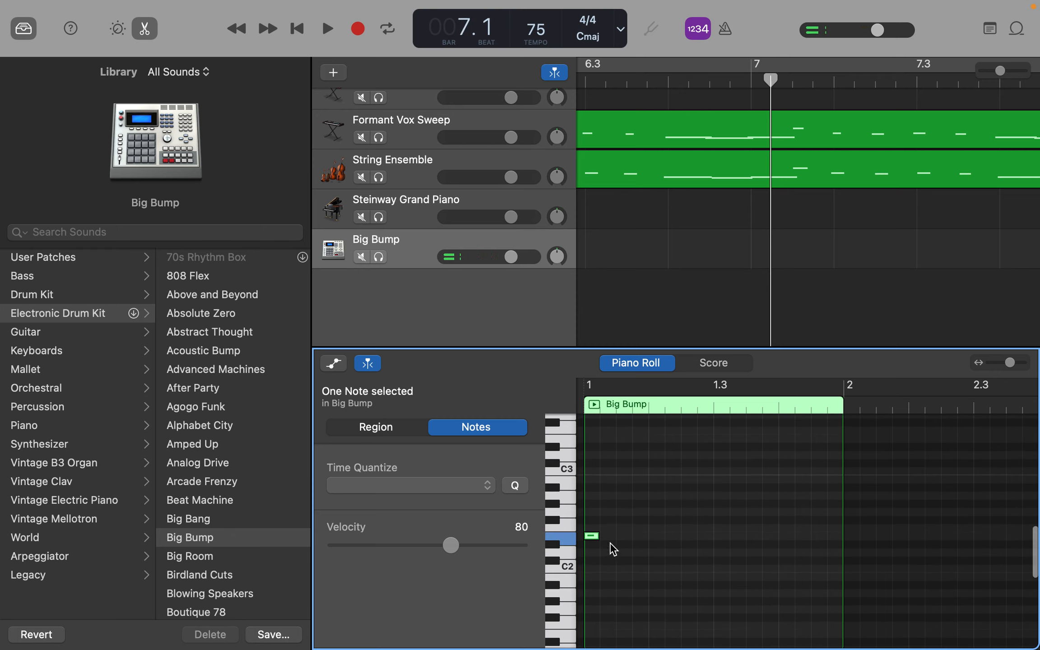
Step: Add a second Big Bump note on D#2 at position 1.1.2.1 and check its sound
right_click(613, 549)
click(622, 551)
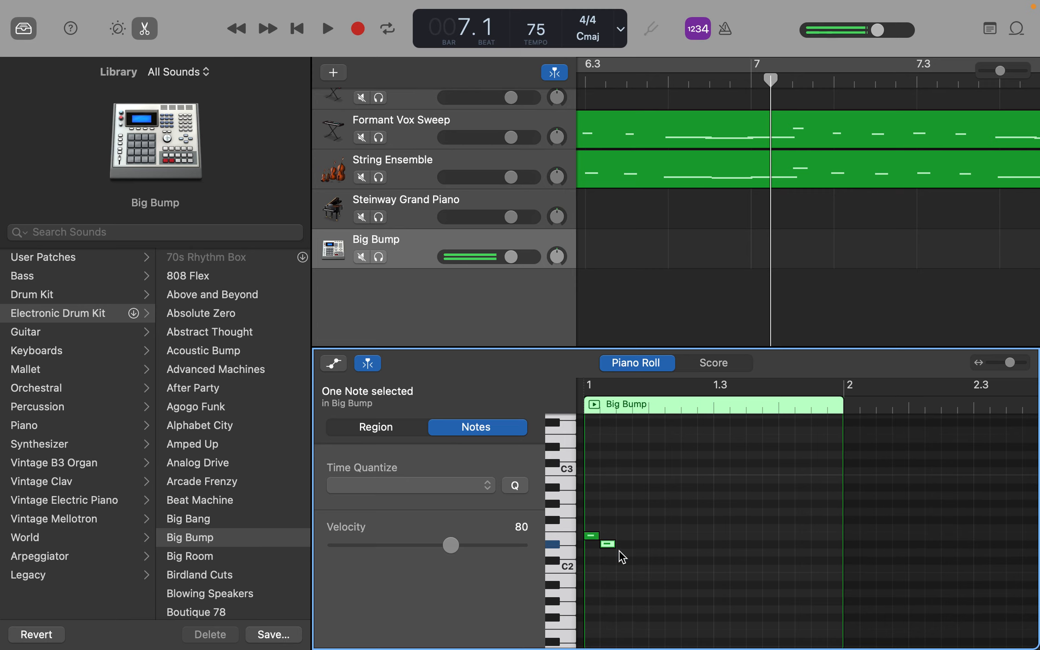
click(609, 545)
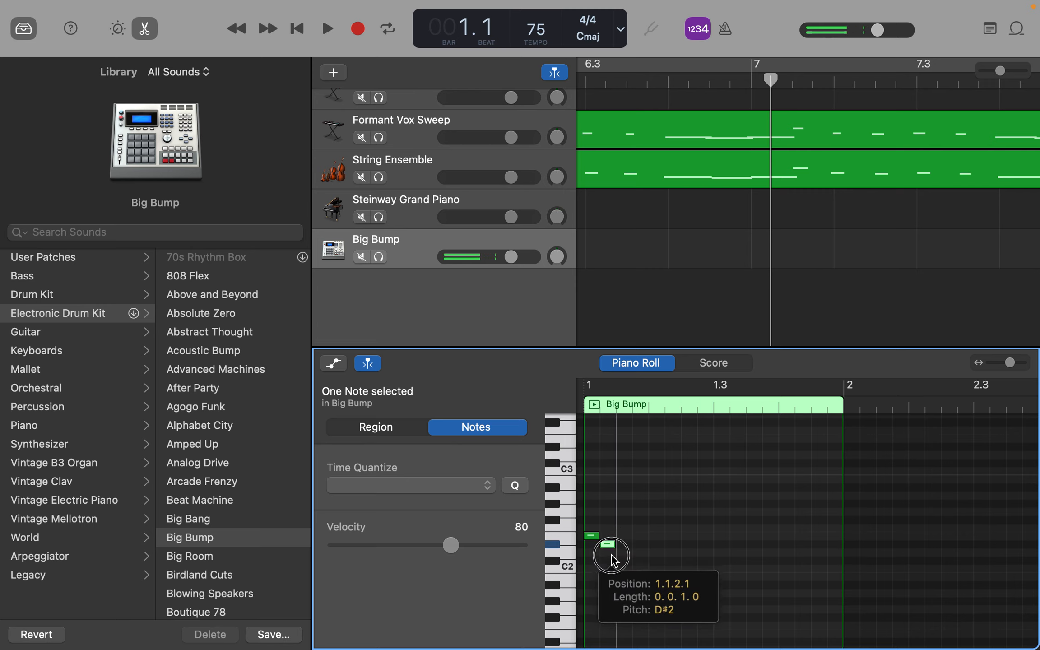
Step: Open Musical Typing for the Big Bump track and lower its octave to C1
key(super+k)
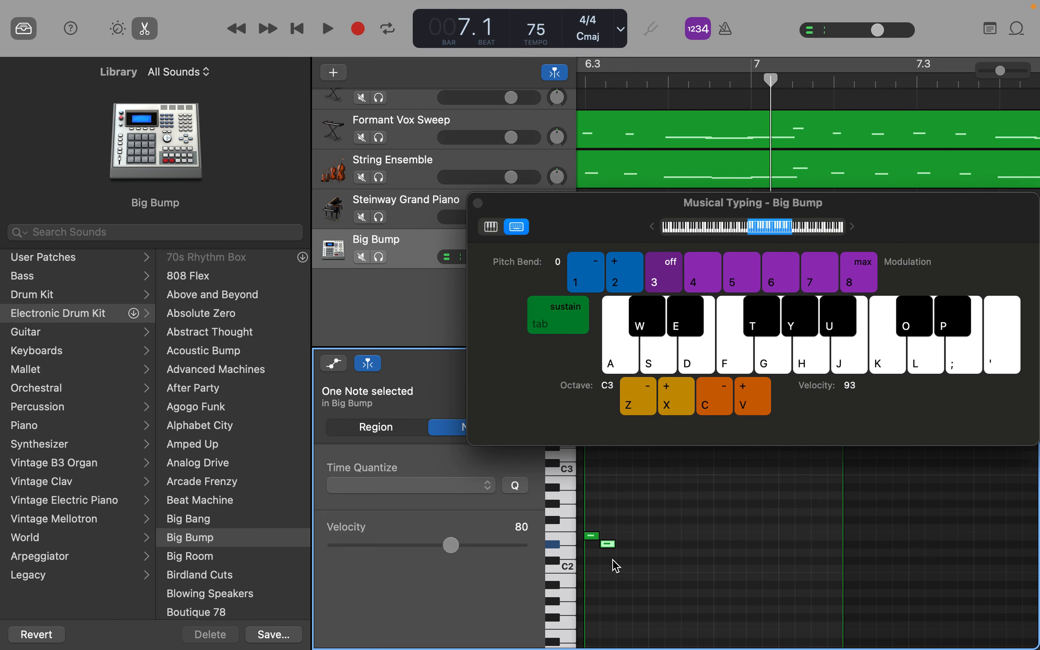
drag(624, 219, 538, 183)
click(556, 370)
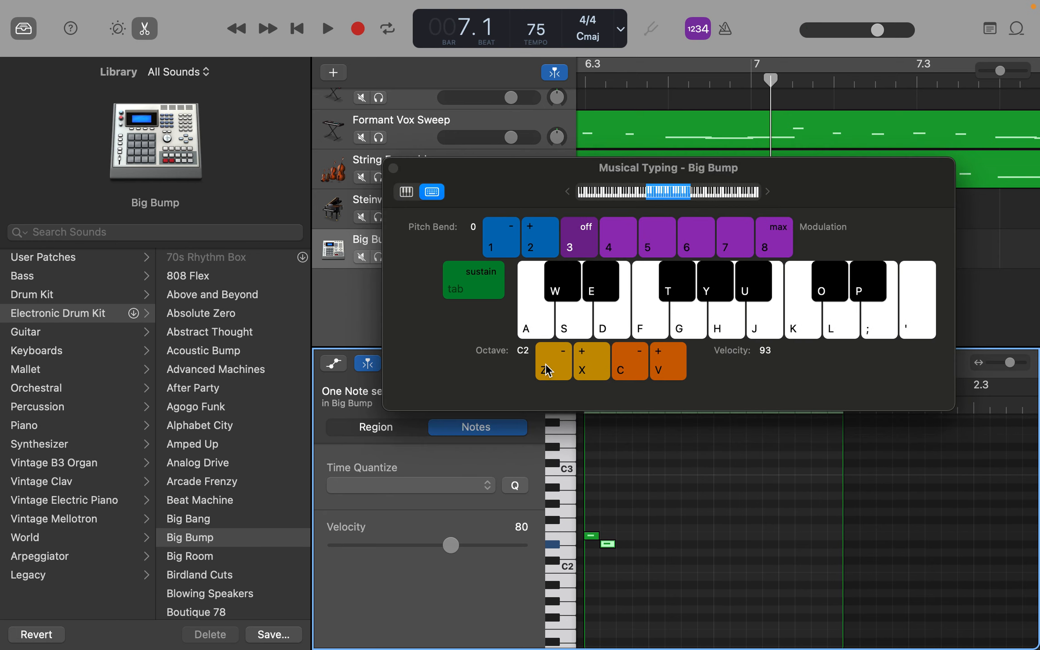
click(540, 316)
click(542, 357)
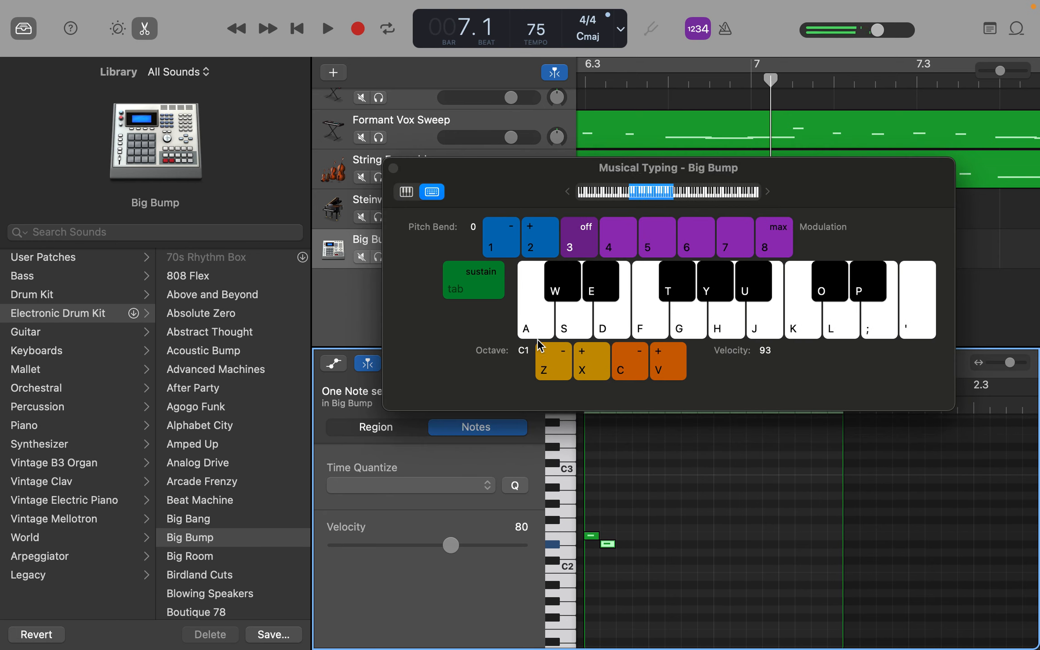
Step: Audition the Big Bump kit's lowest drum sounds, from C1 up to E1
click(534, 318)
click(580, 323)
click(621, 318)
click(568, 318)
click(608, 326)
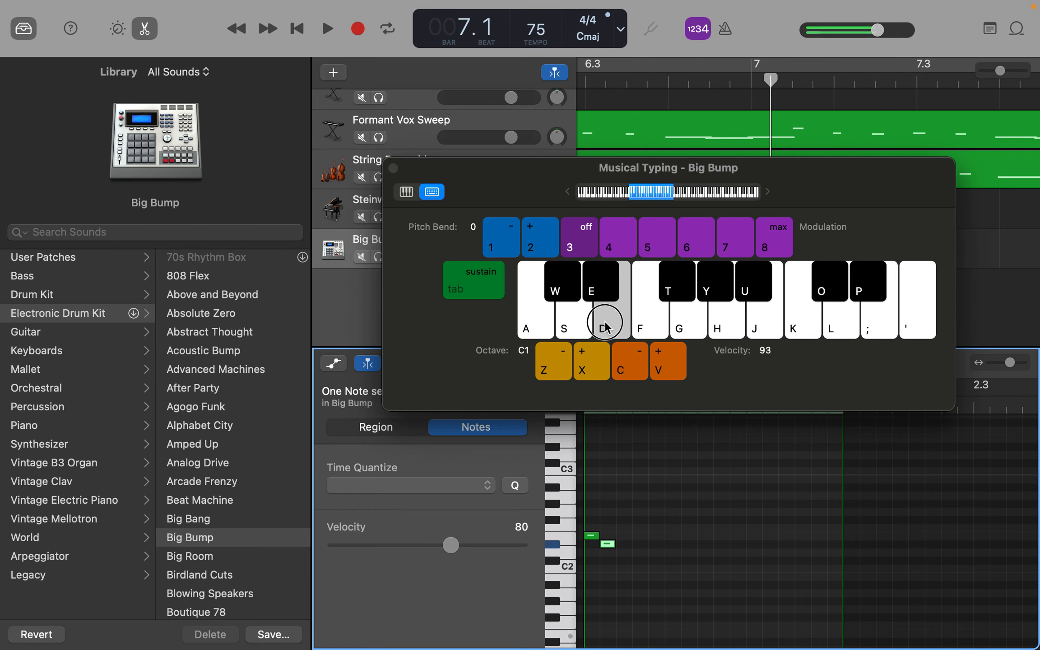
Step: Change the Big Bump track's patch to the Detroit Garage drum kit and try its C1 sound
click(56, 296)
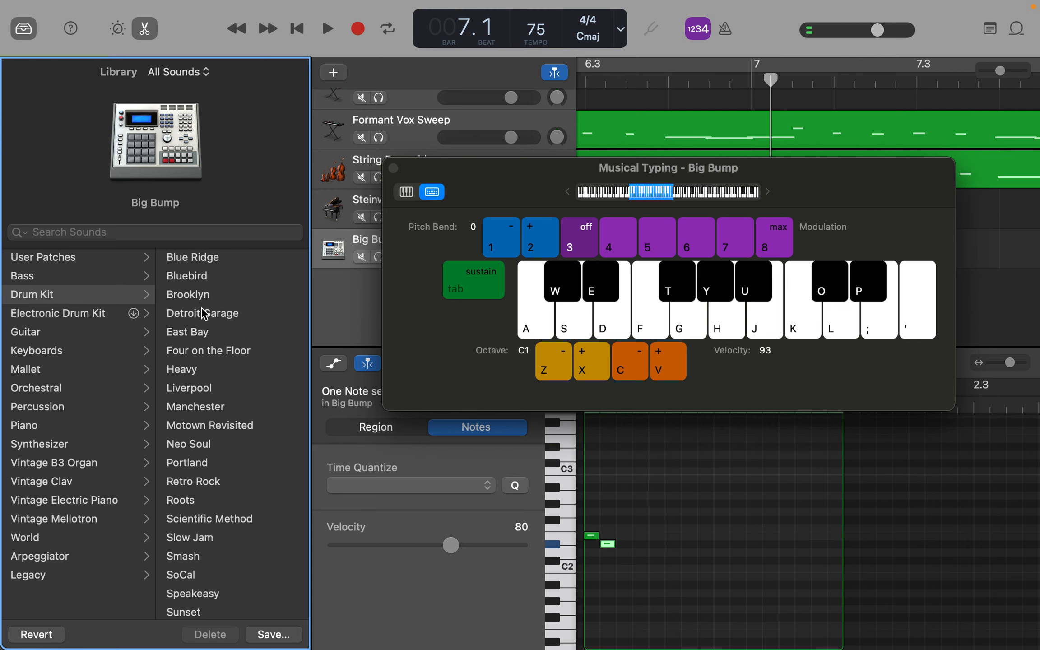
click(204, 314)
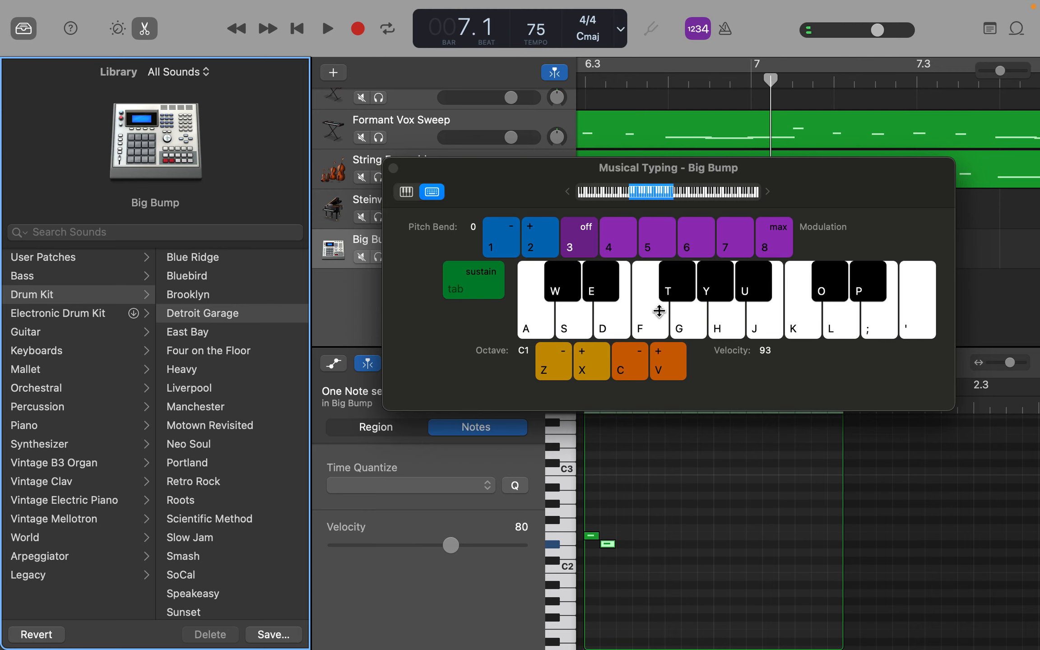
click(533, 326)
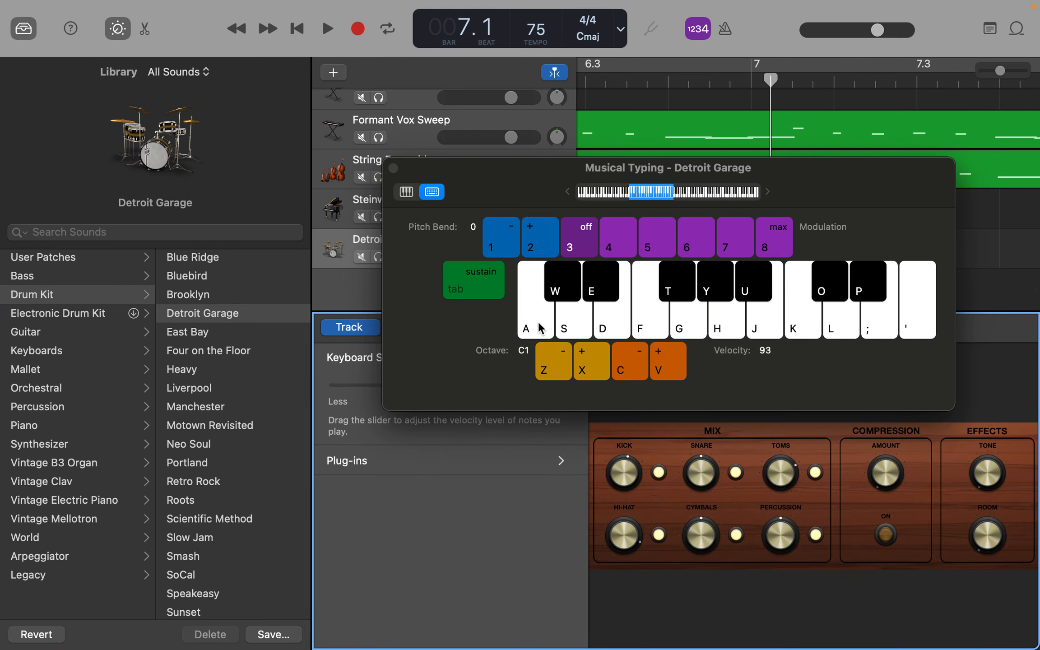
click(535, 327)
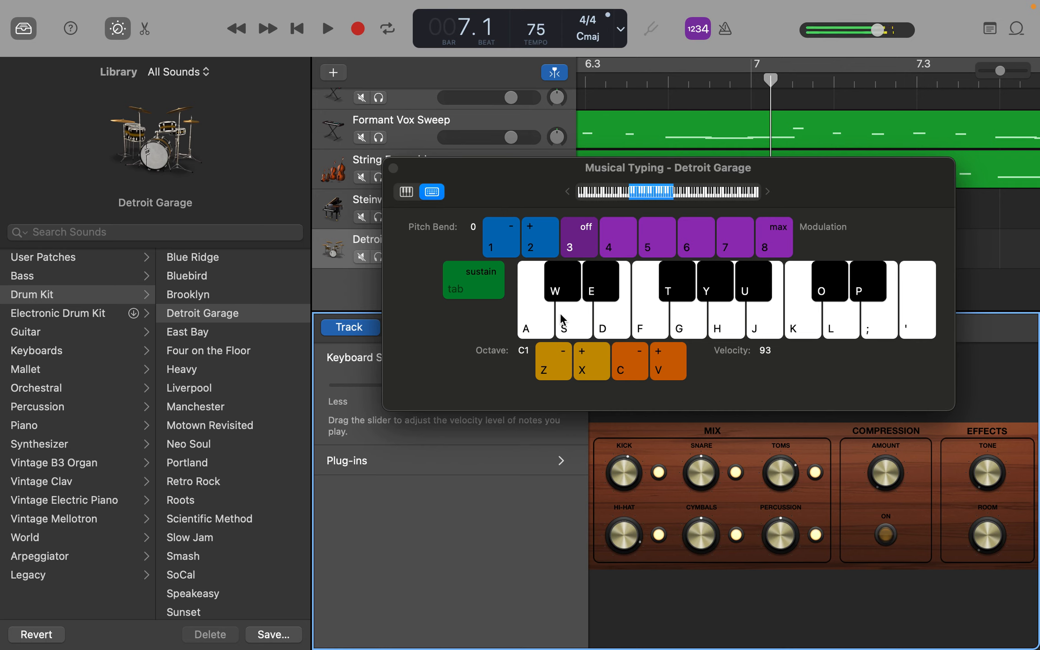
Step: Audition the Detroit Garage kit's individual drum and cymbal sounds across the whole Musical Typing range starting at C1
click(560, 291)
click(560, 291)
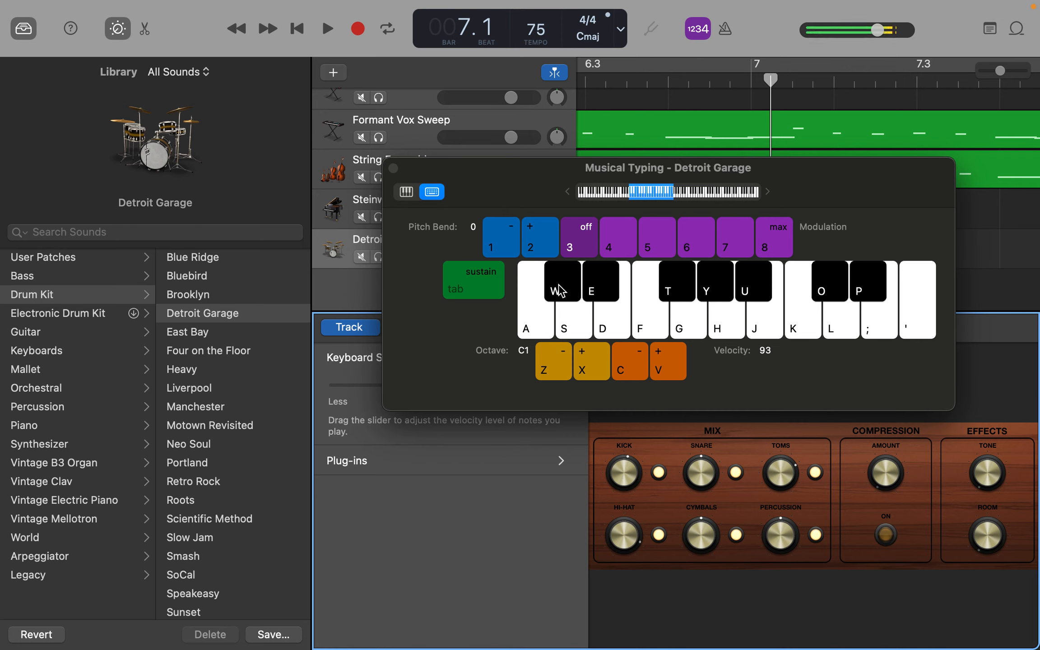
click(600, 292)
click(600, 292)
click(614, 323)
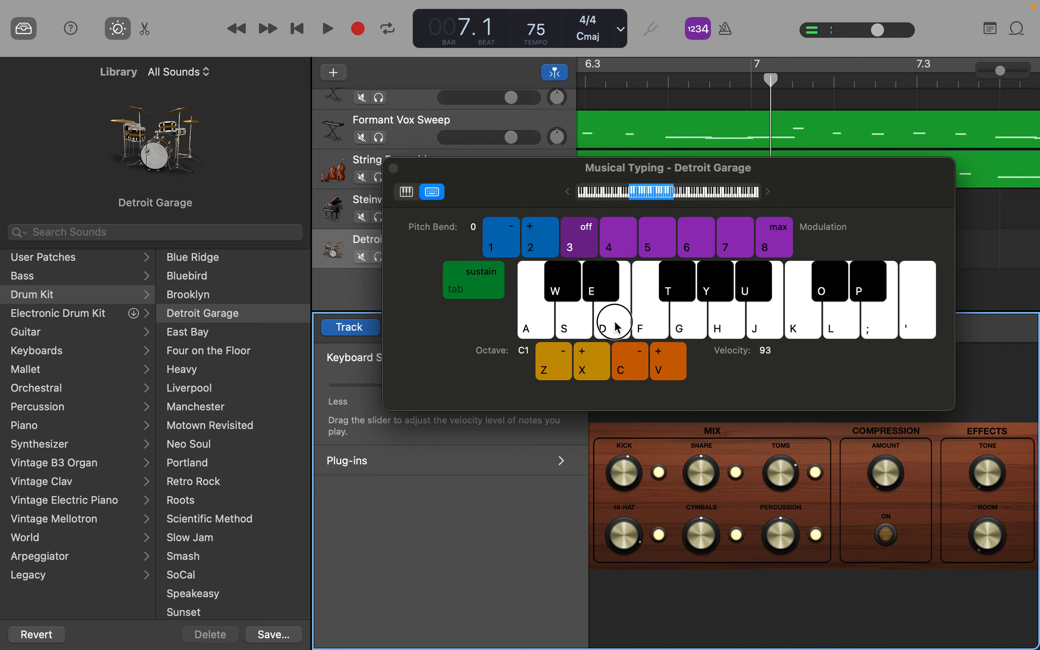
click(561, 324)
click(562, 324)
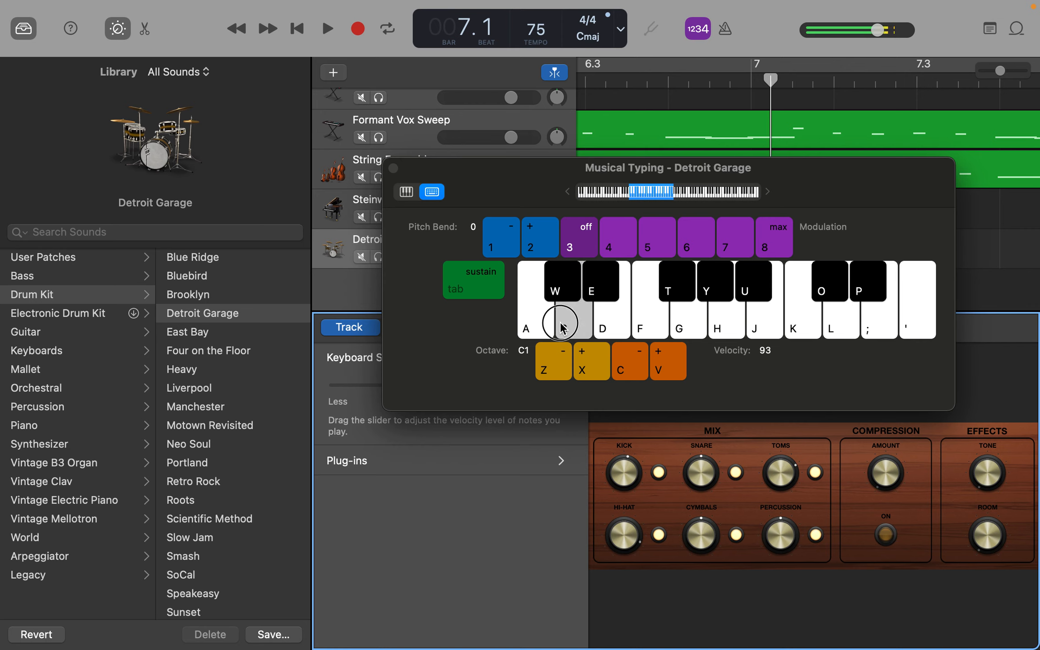
click(643, 329)
click(684, 331)
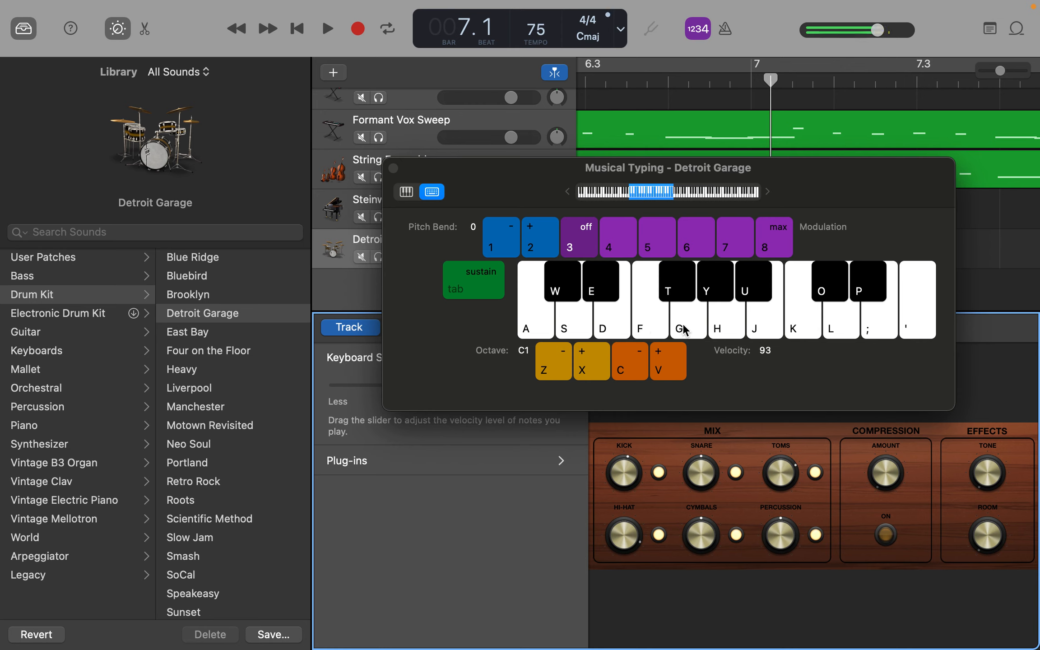
click(684, 331)
click(720, 327)
click(653, 332)
click(675, 284)
click(675, 284)
click(710, 288)
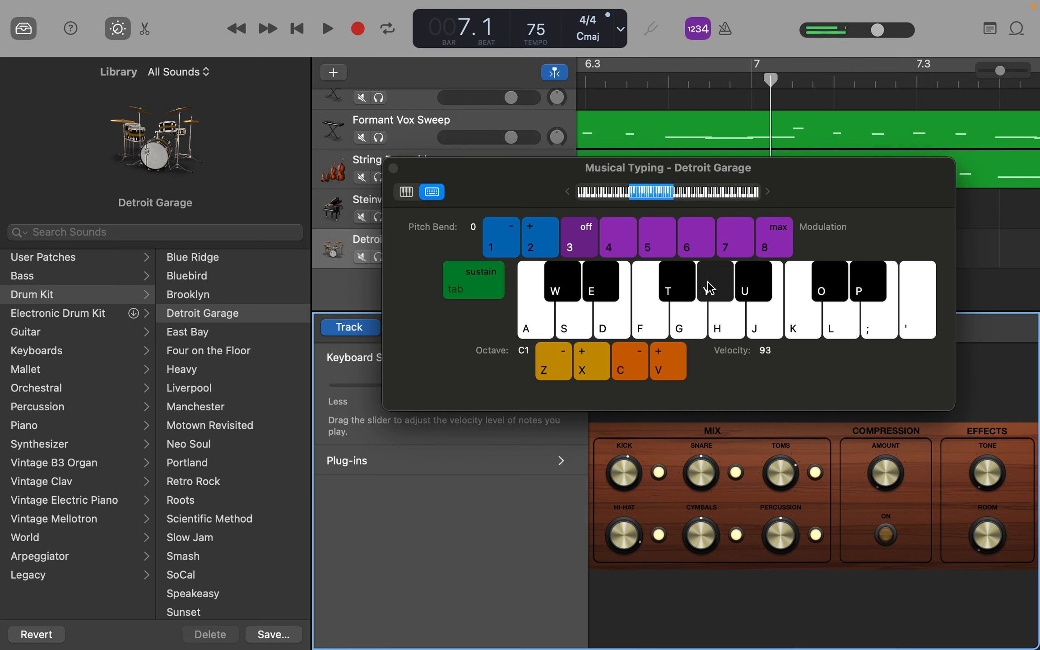
click(761, 287)
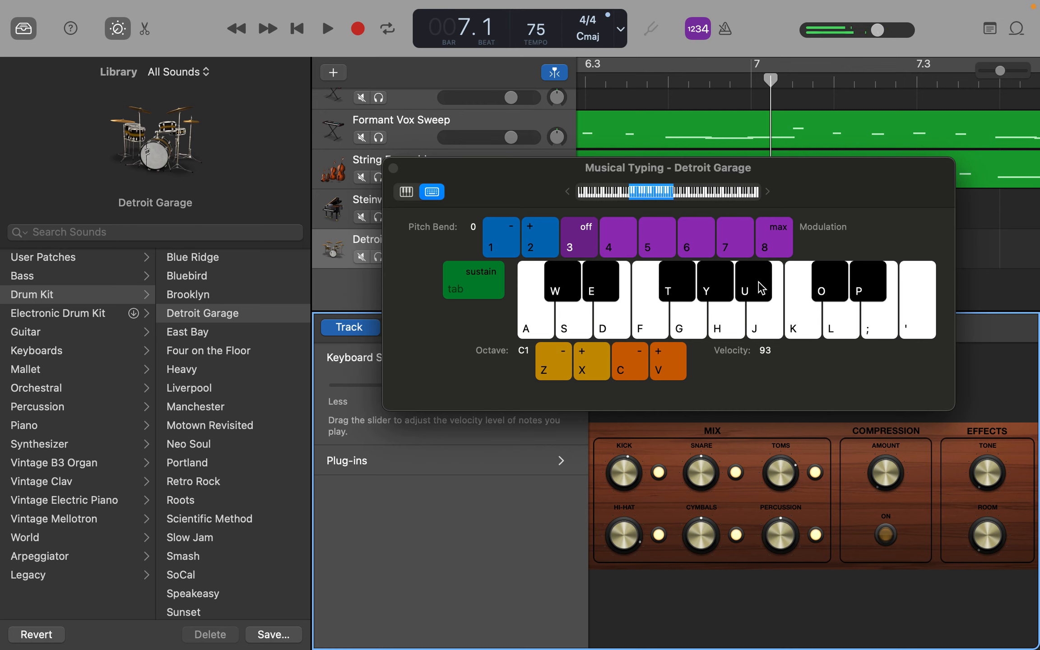
click(838, 288)
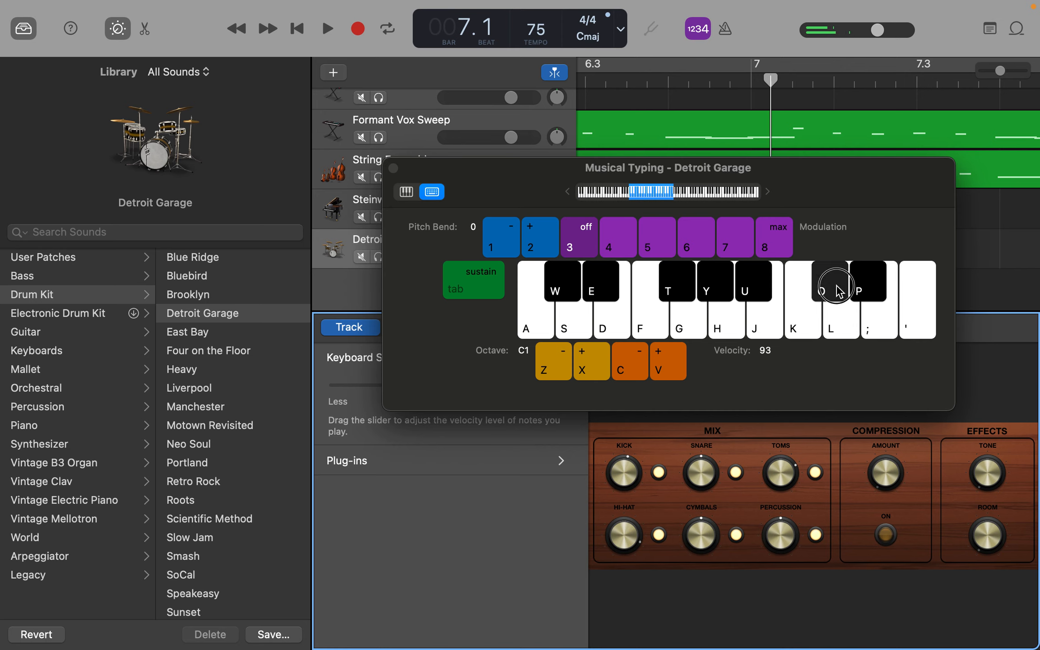
click(864, 293)
click(863, 293)
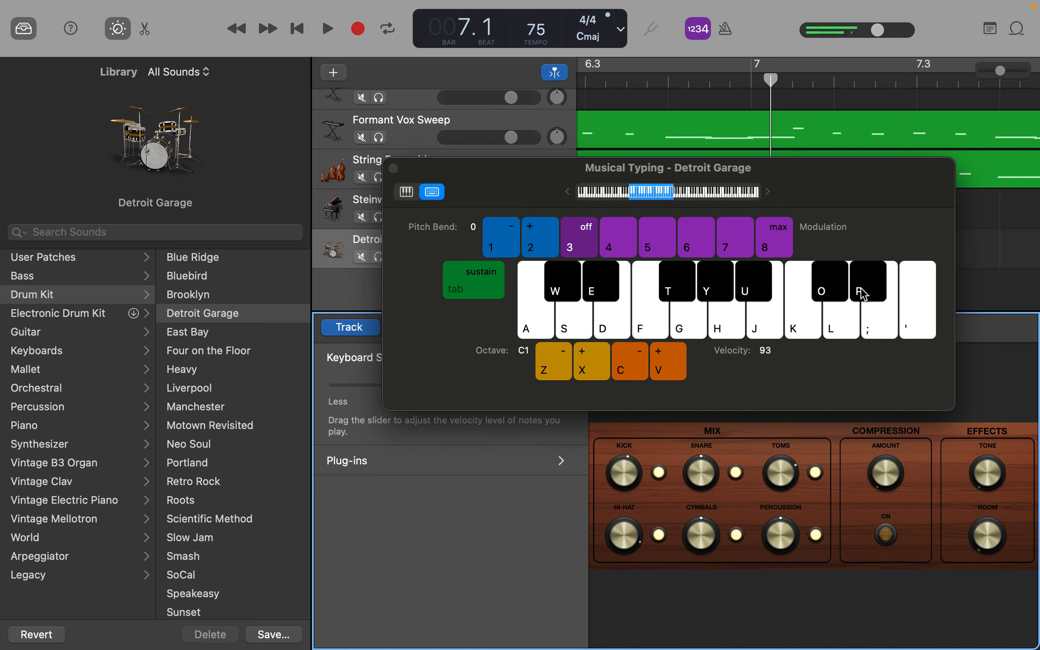
click(886, 319)
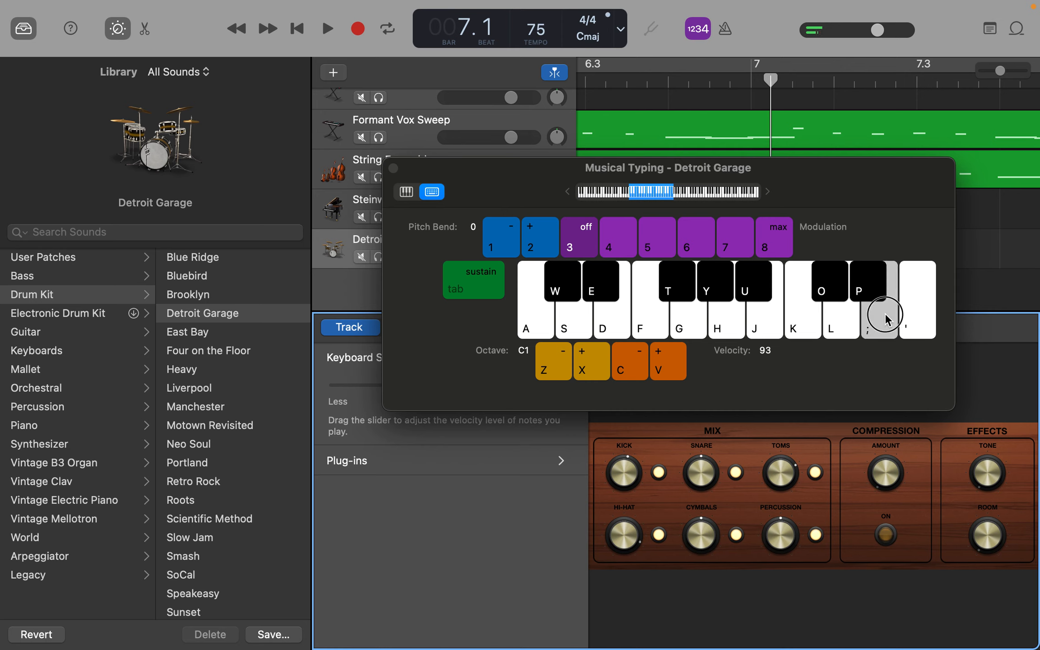
click(844, 327)
click(798, 327)
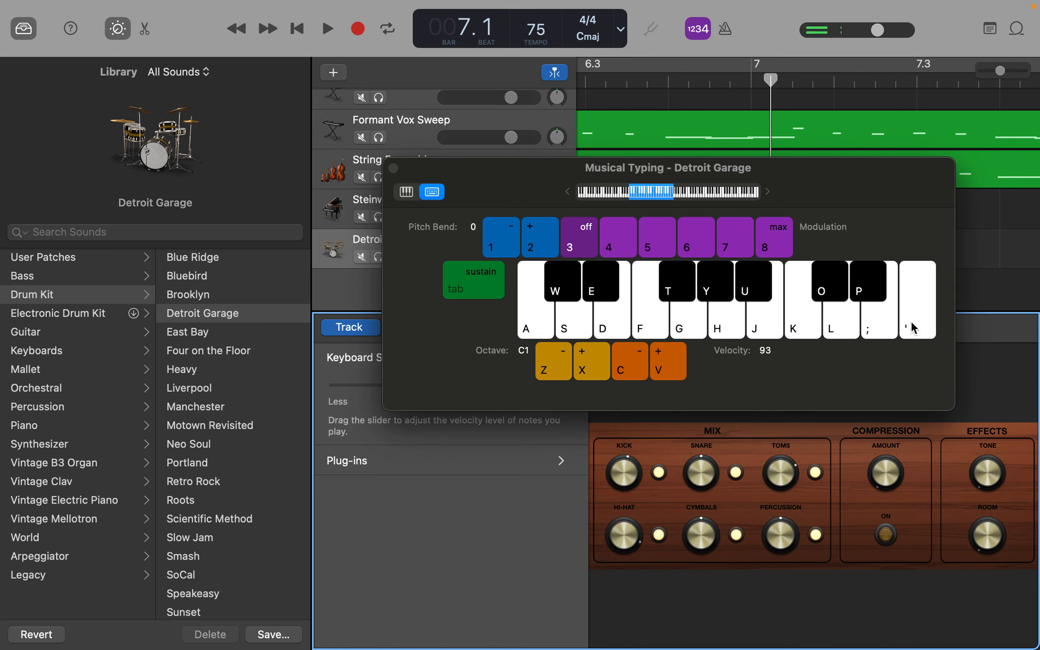
Step: Play a trial drum rhythm without recording, combining the Detroit Garage sounds on C1, E1 and F#1
key(t)
key(a)
key(d)
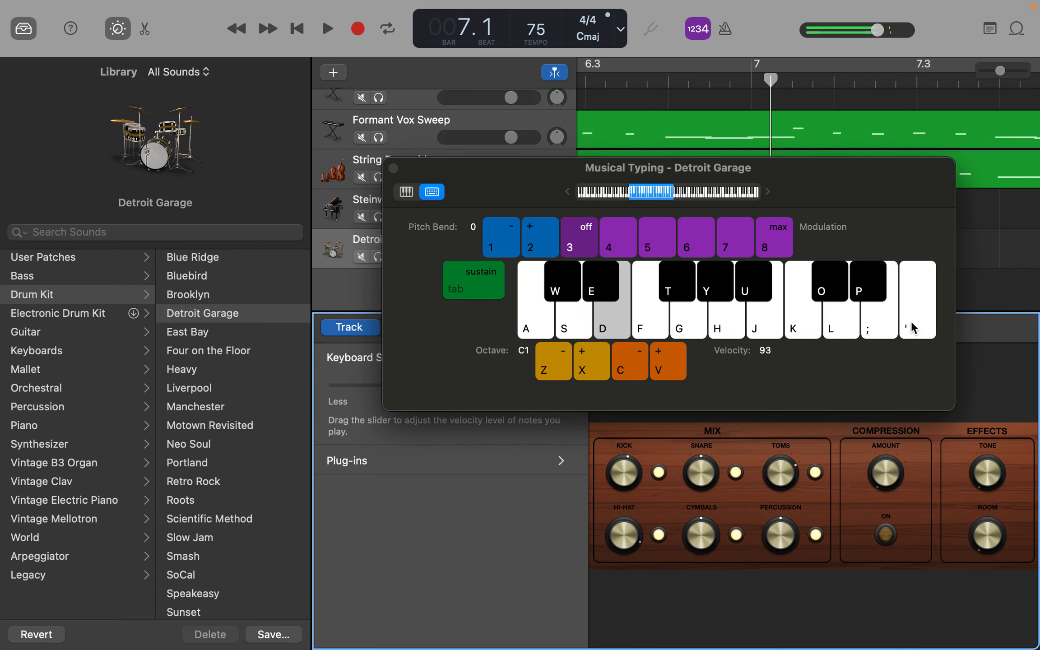
key(t)
key(a)
key(d)
key(t)
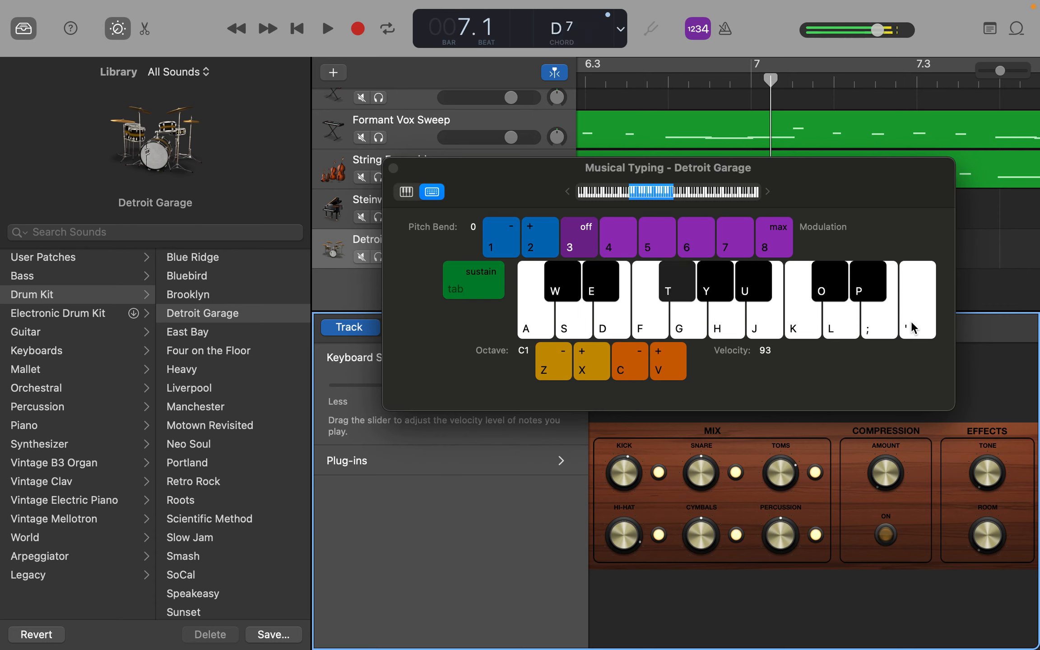
key(t)
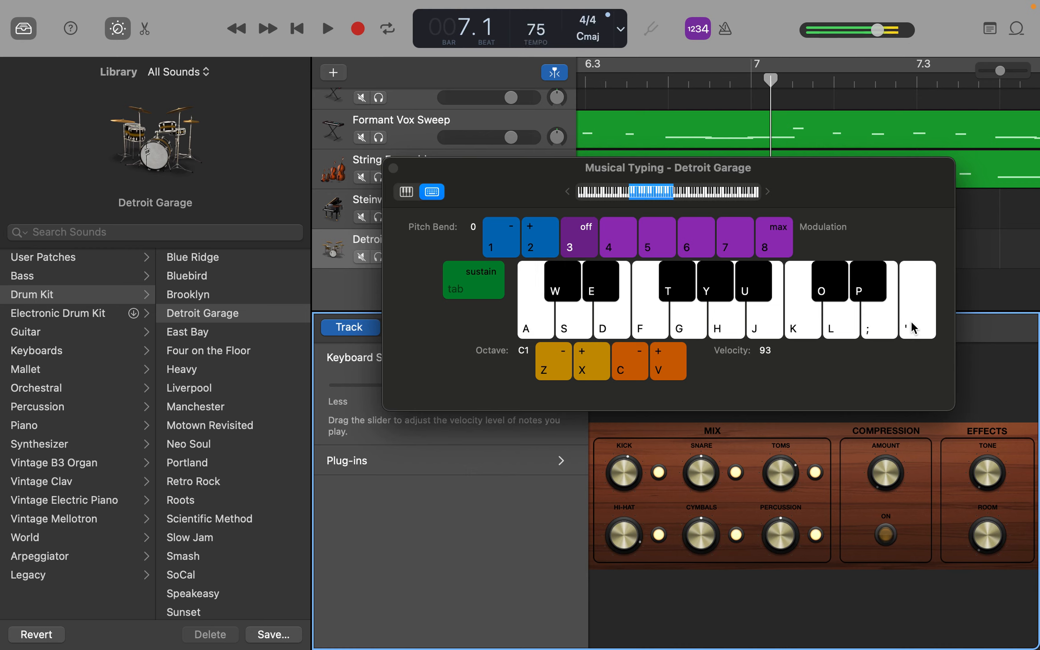
key(a)
key(t)
key(t)
key(t)
key(t)
key(t)
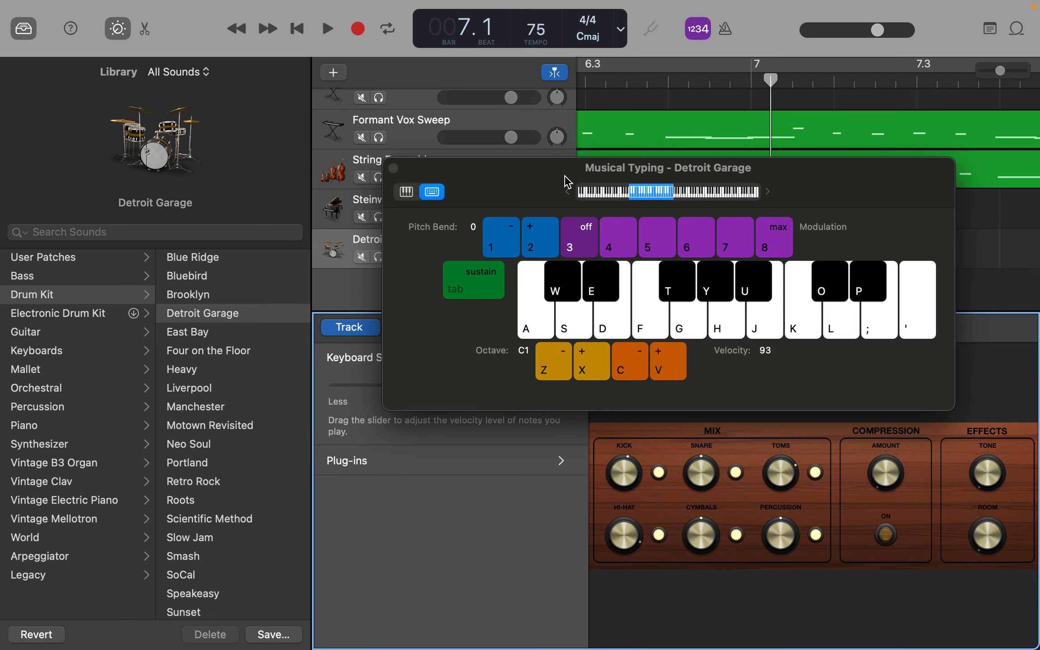
Step: Close Musical Typing and move the playhead to bar 6 beat 4, just before the Trap Door track's bar 7
click(394, 167)
scroll(648, 165, up, 4)
scroll(722, 167, up, 3)
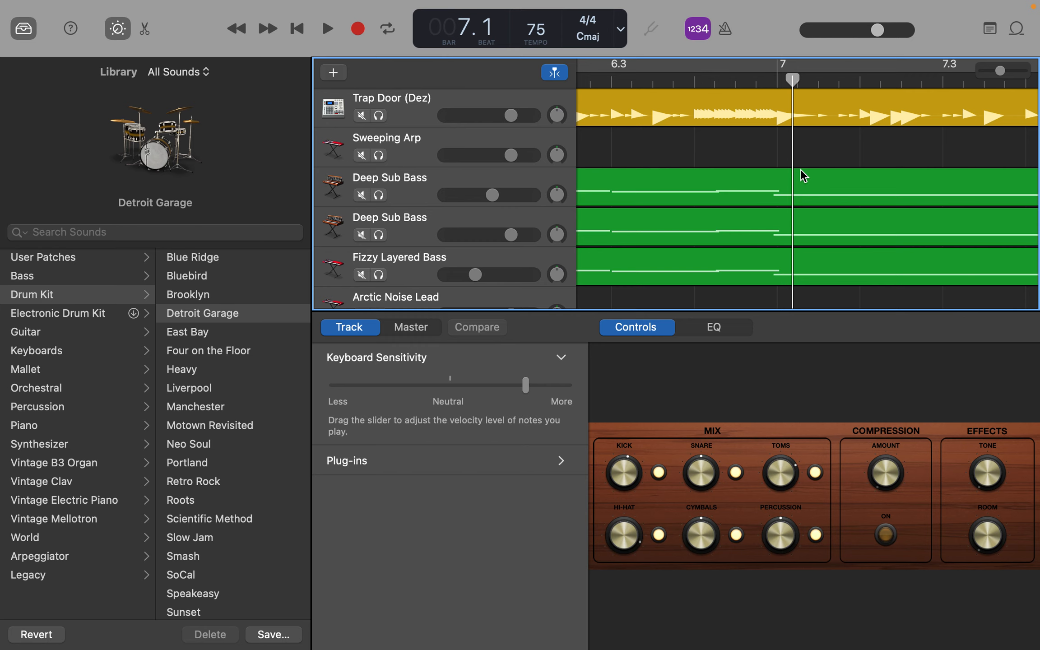
scroll(799, 175, left, 2)
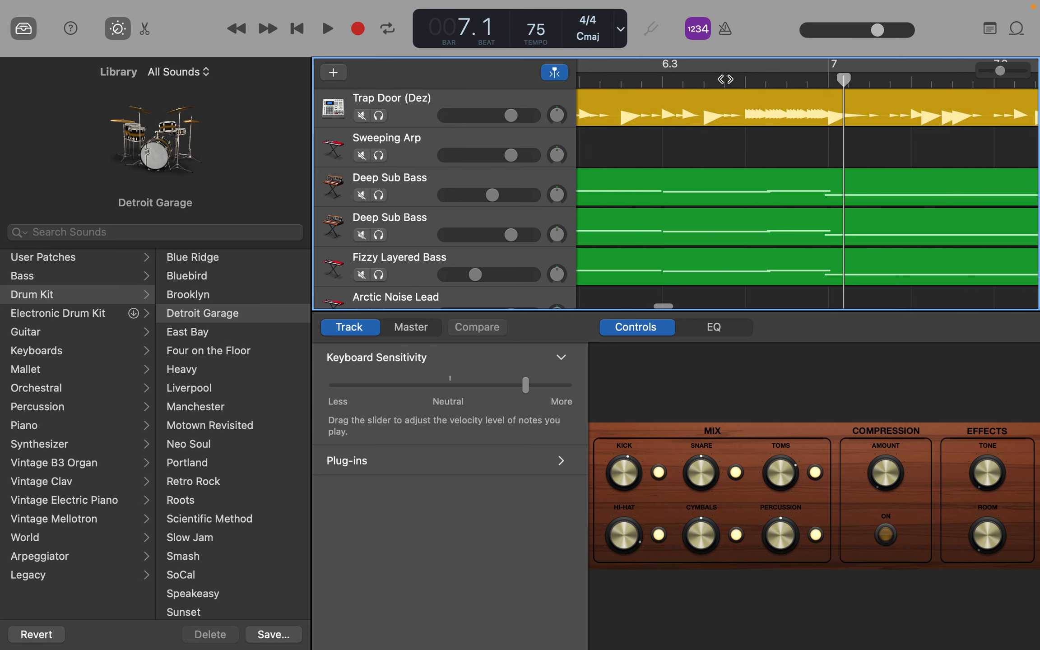
click(746, 81)
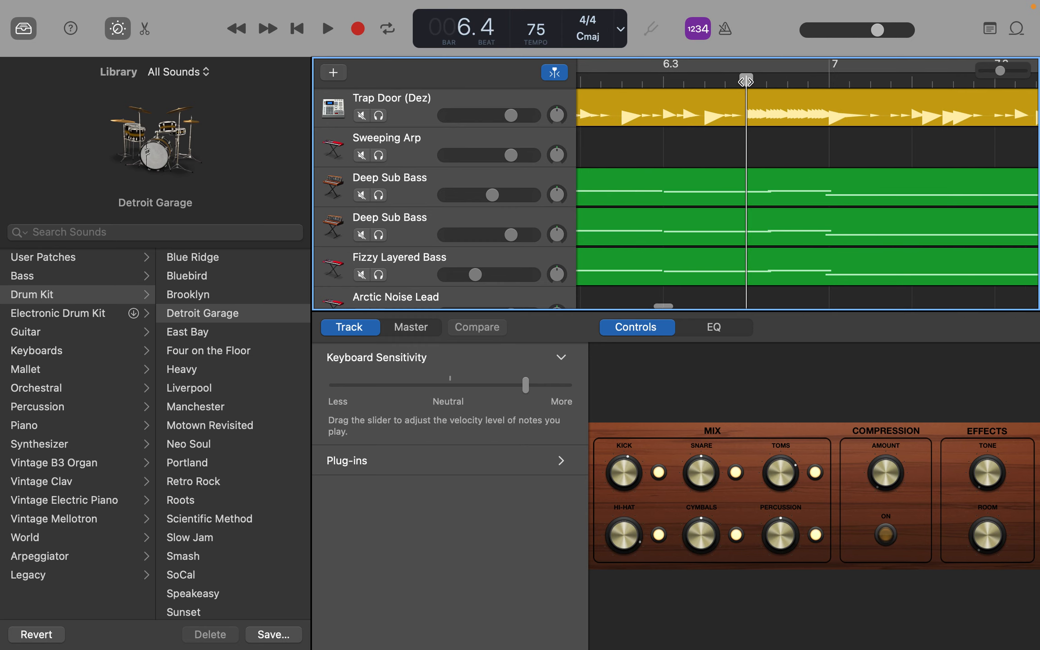
mouse_move(632, 9)
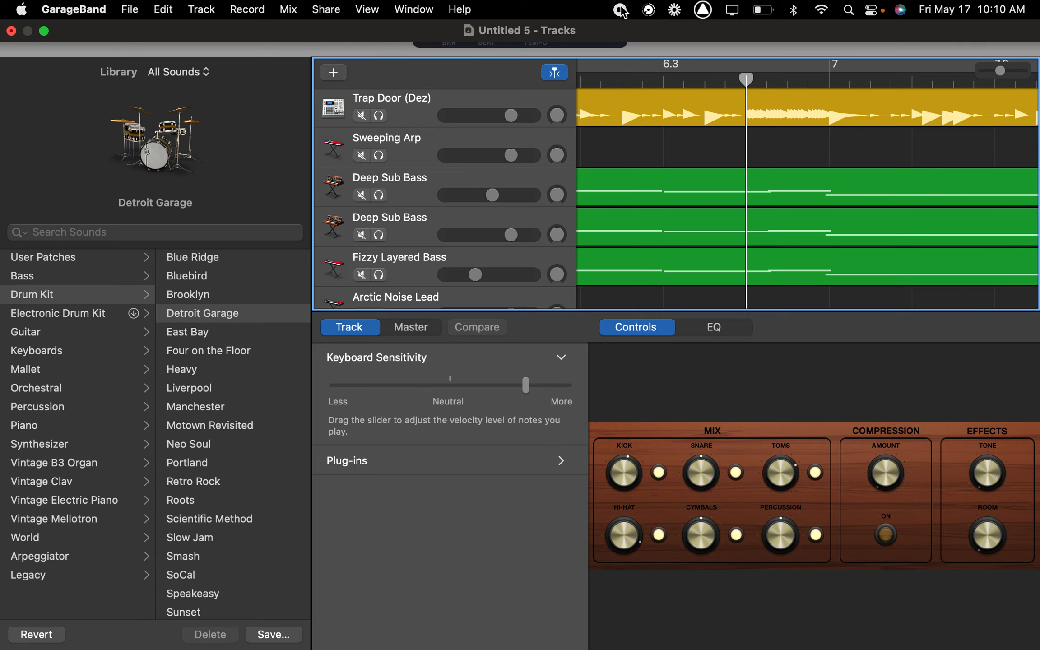